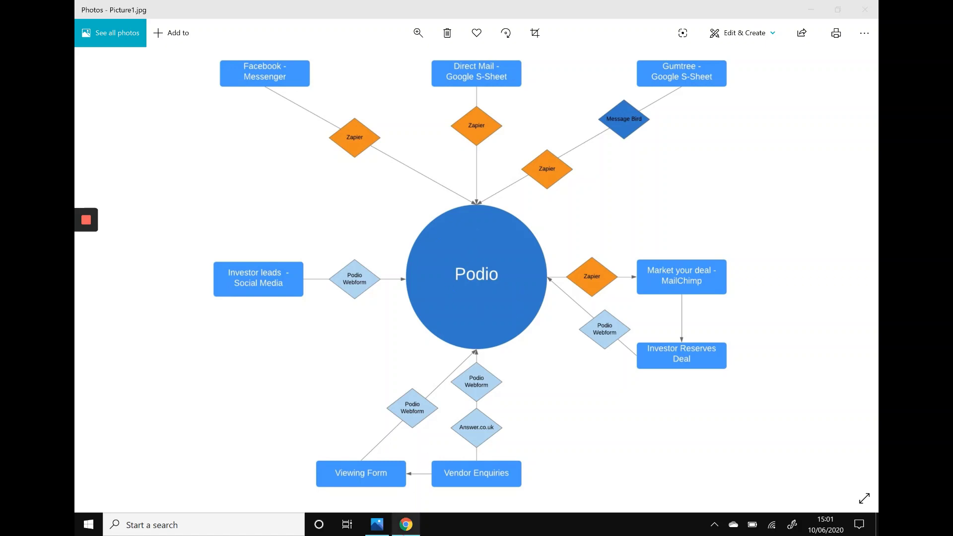
Step: Check the Facebook page and Zapier zaps tabs, then return to Podio's activity stream
mouse_move(405, 528)
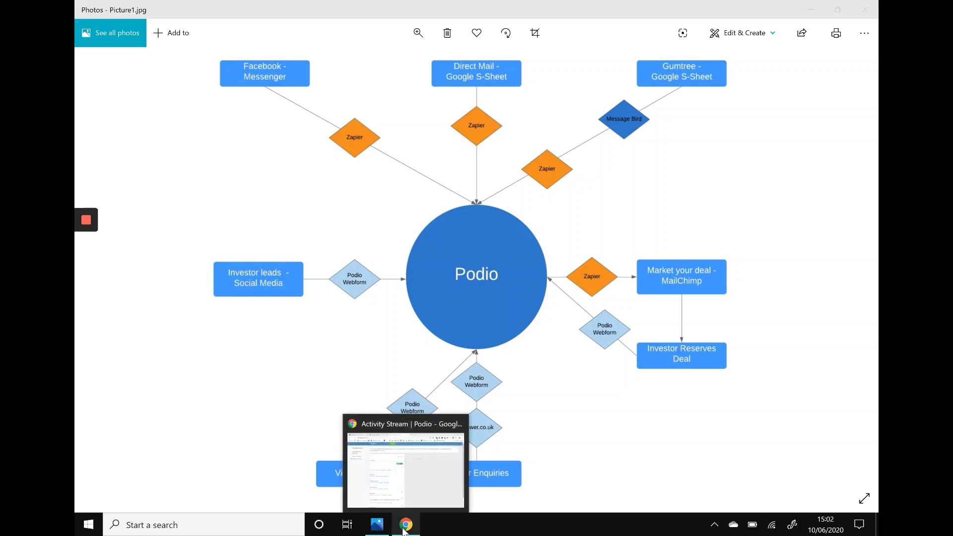
left_click(408, 483)
left_click(178, 15)
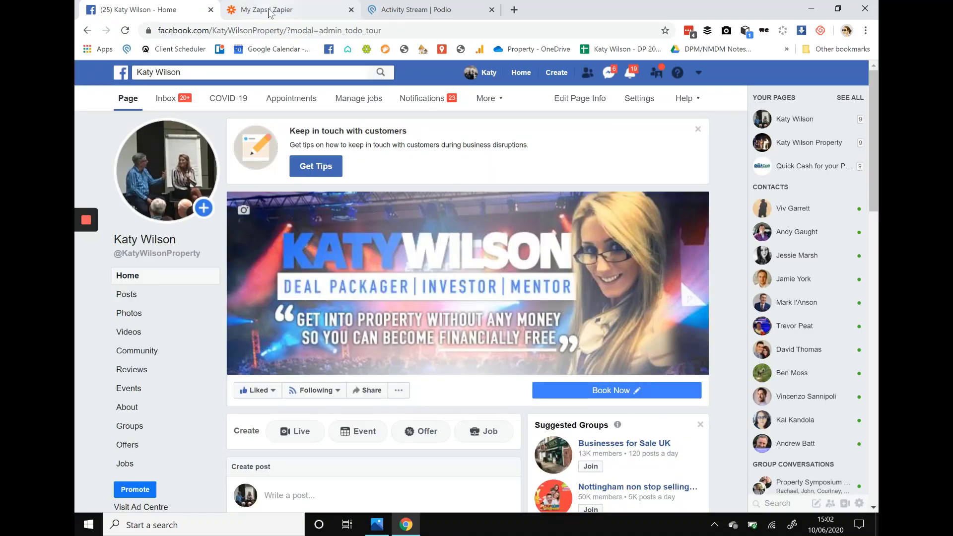
left_click(272, 15)
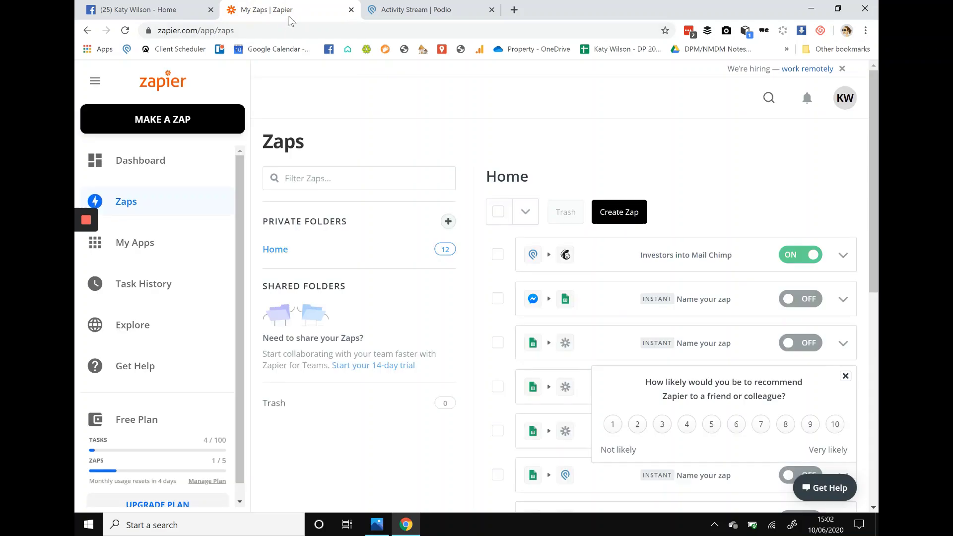
left_click(402, 15)
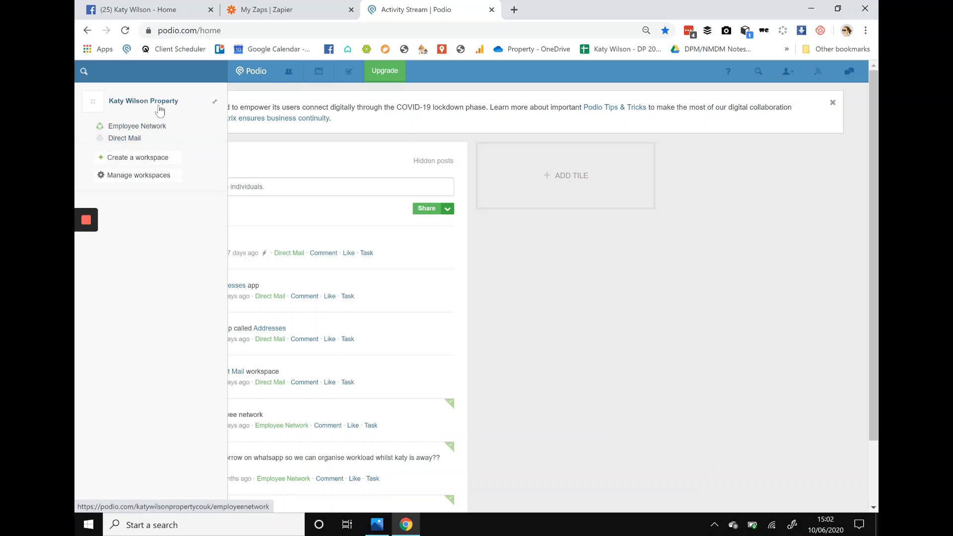
Step: Create a private workspace named 'FB Enquiries' and skip inviting co-workers
left_click(156, 159)
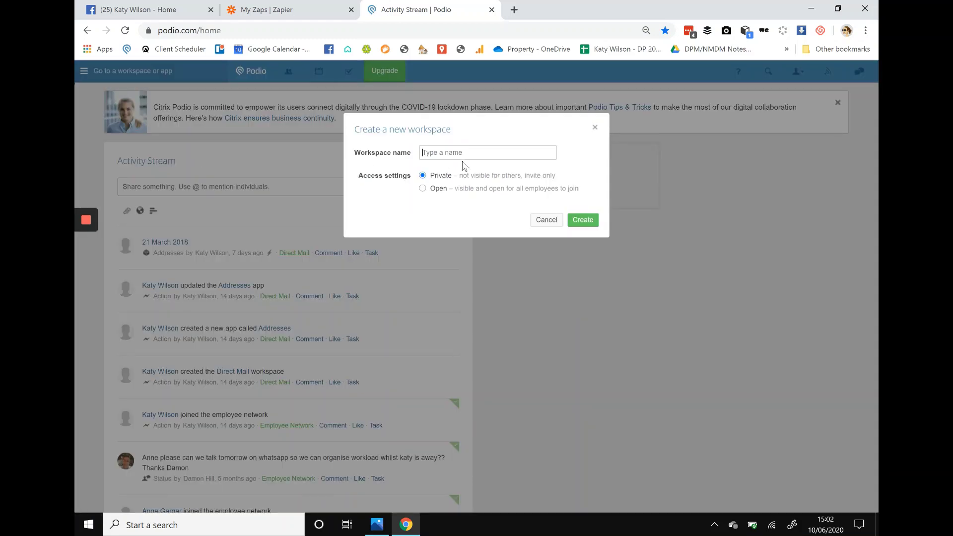
type("FB Enquiries")
left_click(464, 206)
left_click(580, 223)
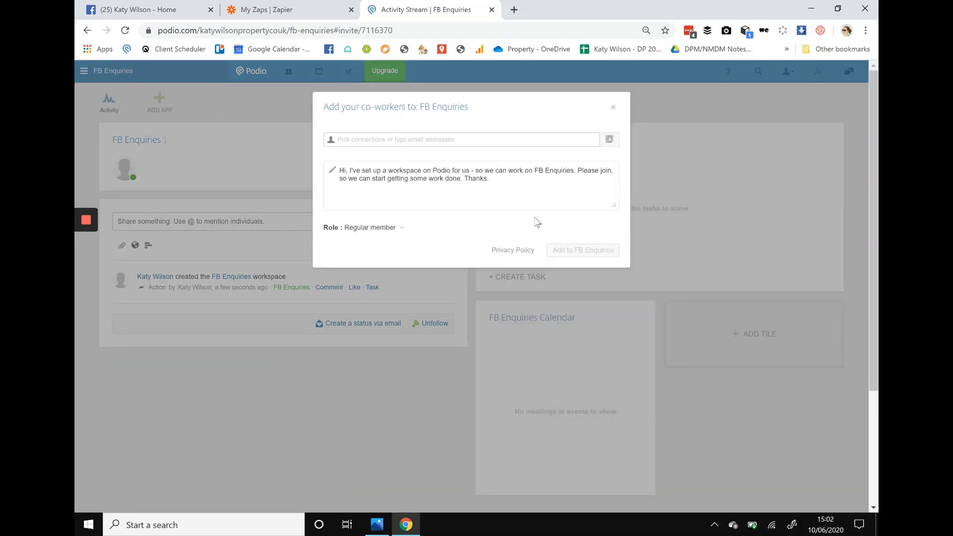
left_click(613, 107)
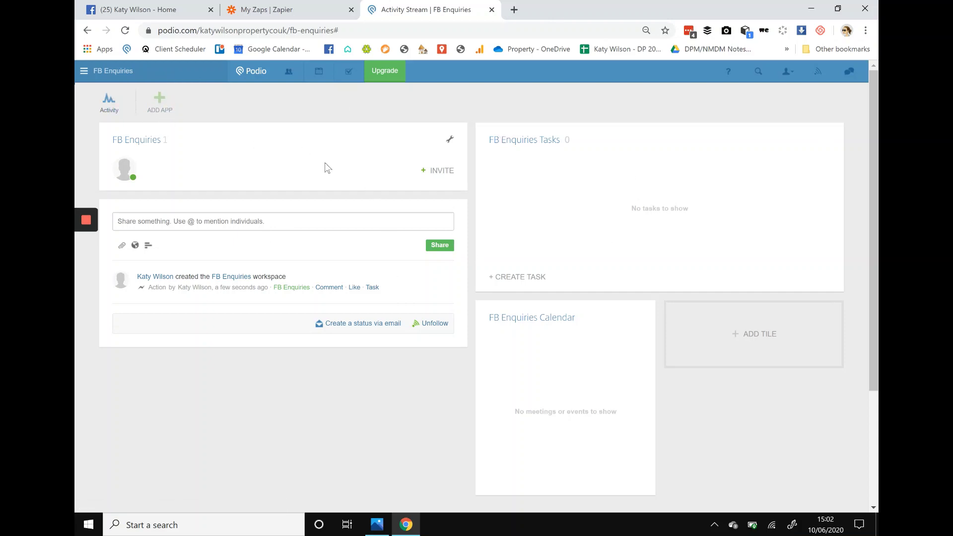
Step: Create a custom app with both App Name and Item Name set to 'FB Messages'
left_click(160, 108)
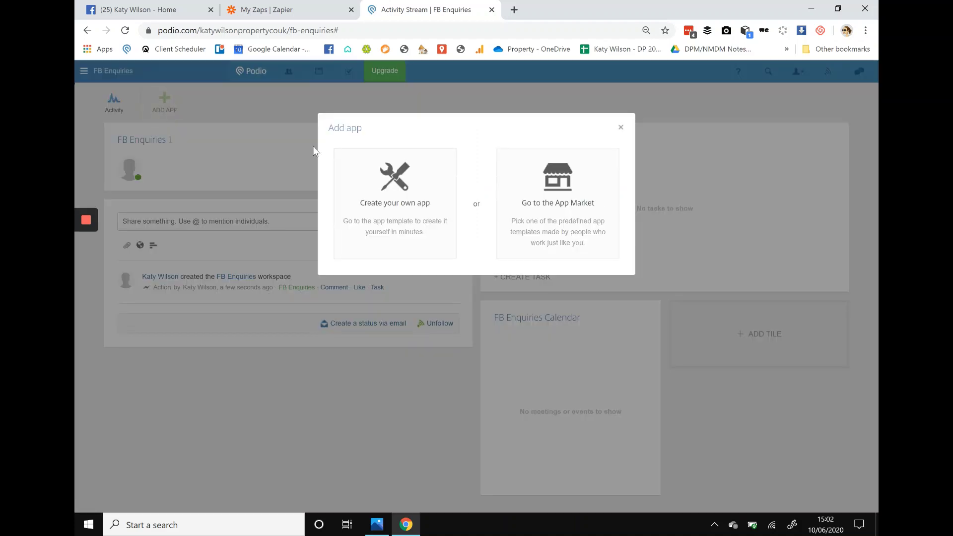
left_click(389, 205)
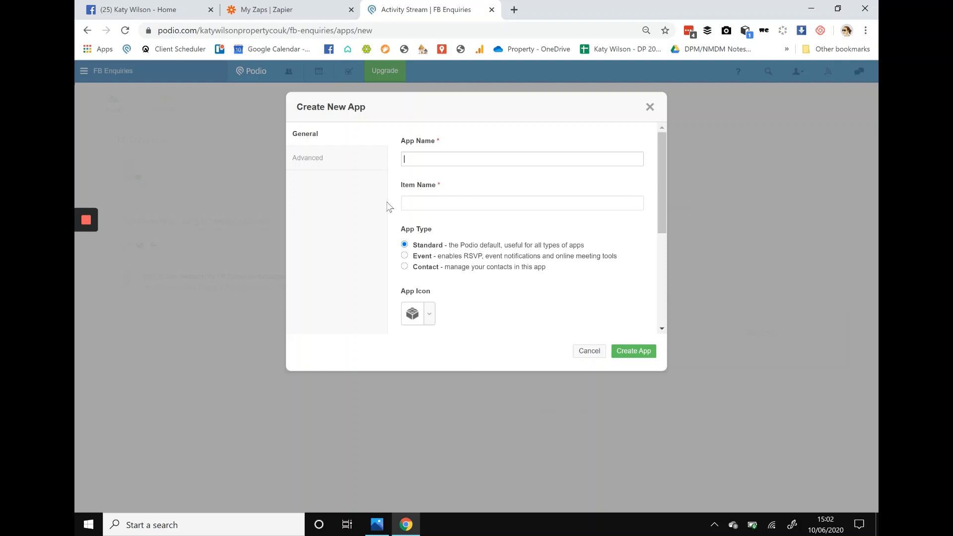
type("FB Messages")
left_click(441, 202)
type("FB Messages")
left_click(617, 351)
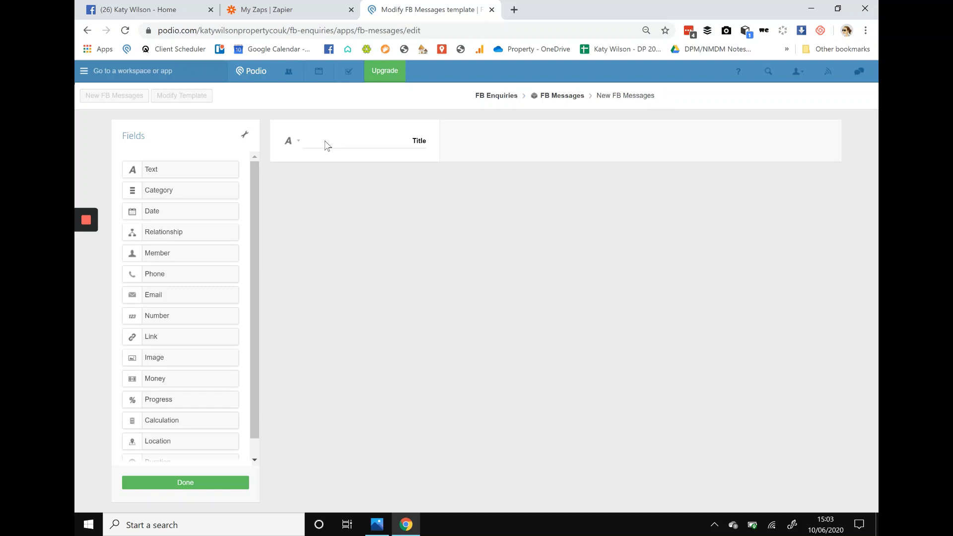
Step: Rename the template's Title field to 'Name'
left_click(413, 140)
type("m")
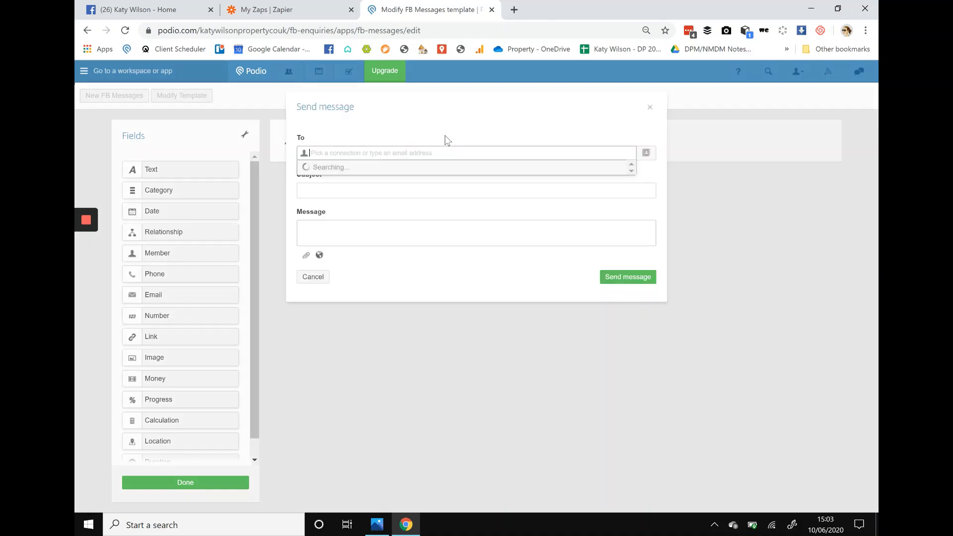
type("e")
left_click(649, 107)
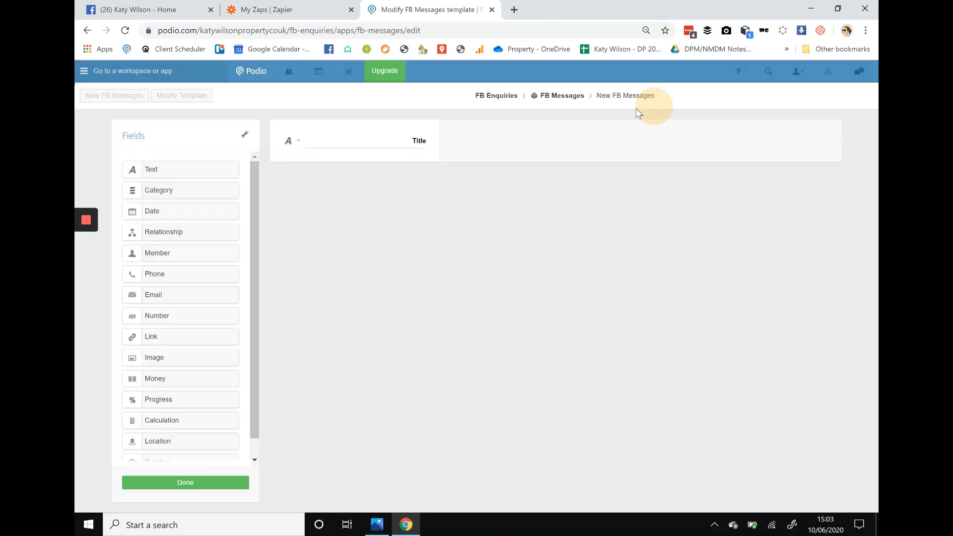
left_click(420, 141)
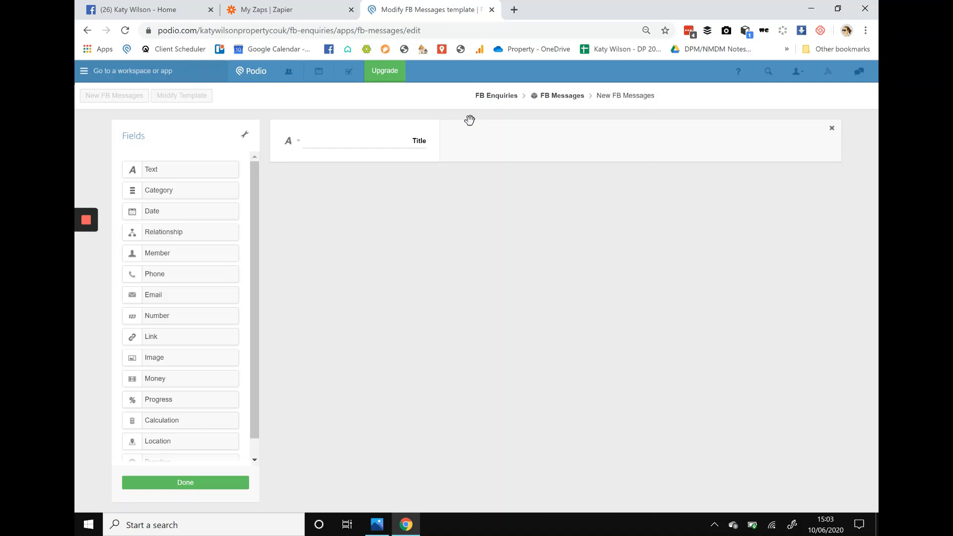
key("ctrl+a")
type("Name")
Step: Add a Text field labelled 'Message' below Name and save the template
left_click_drag(189, 168, 360, 175)
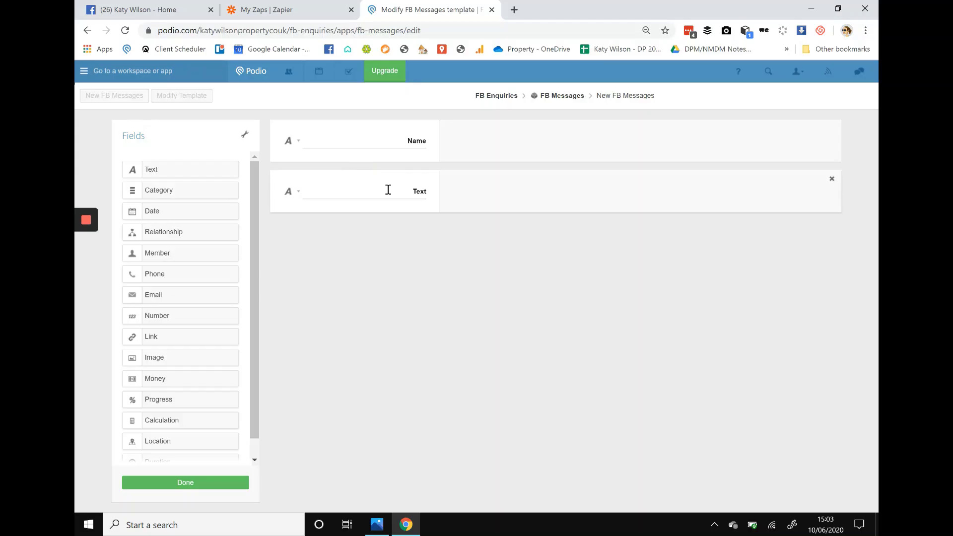
left_click(388, 188)
key("Delete")
key("Delete")
key("Delete")
key("Delete")
type("Message")
left_click(234, 483)
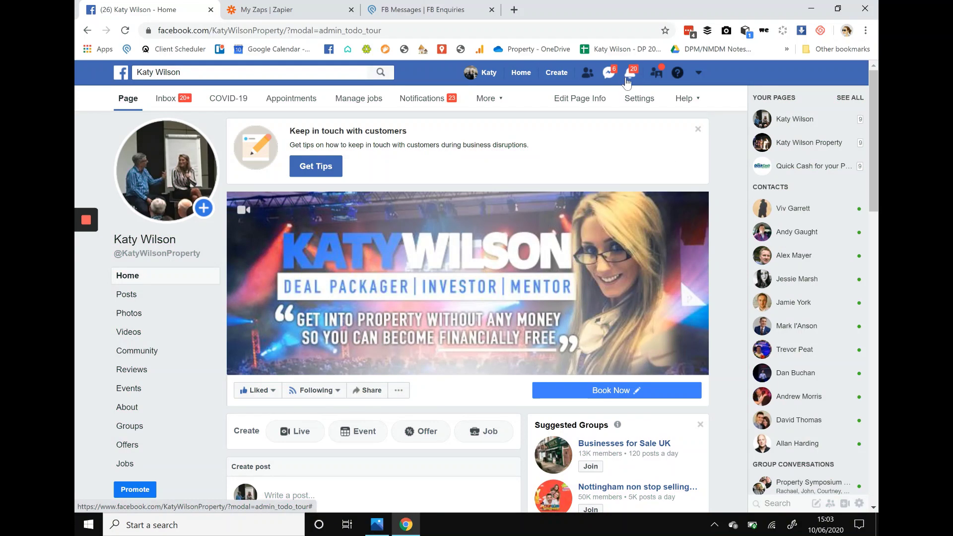
Step: Start a new zap triggered by Facebook Messenger's 'New Message sent to Page'
left_click(305, 15)
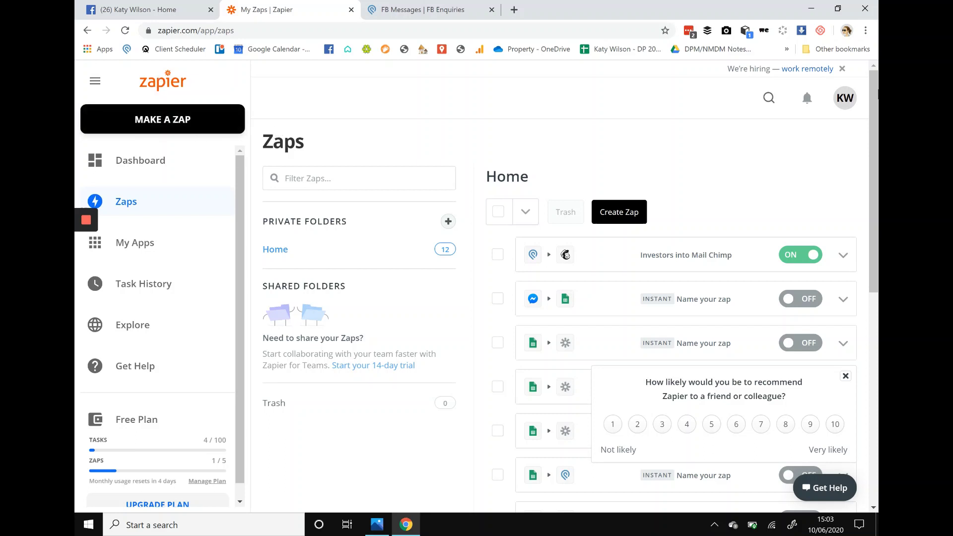
left_click(188, 124)
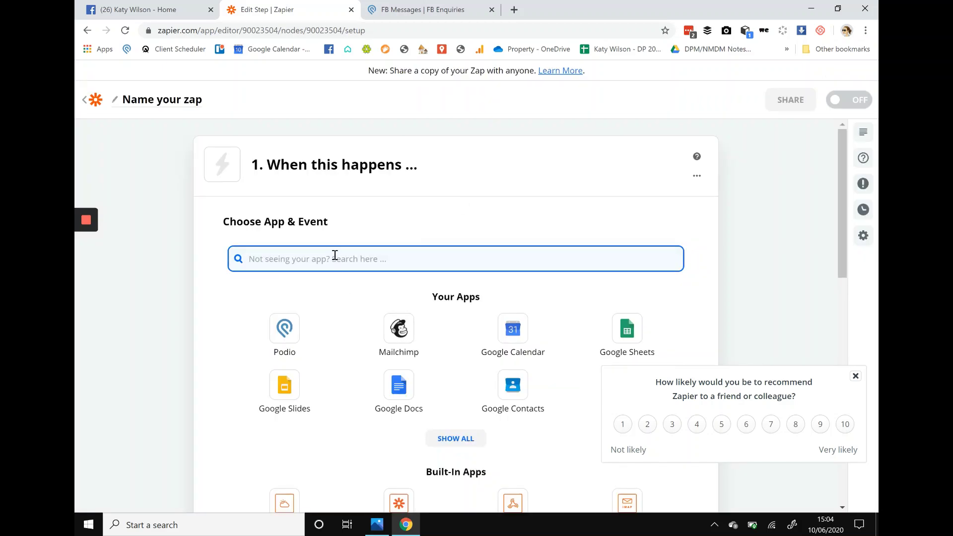
type("facebook")
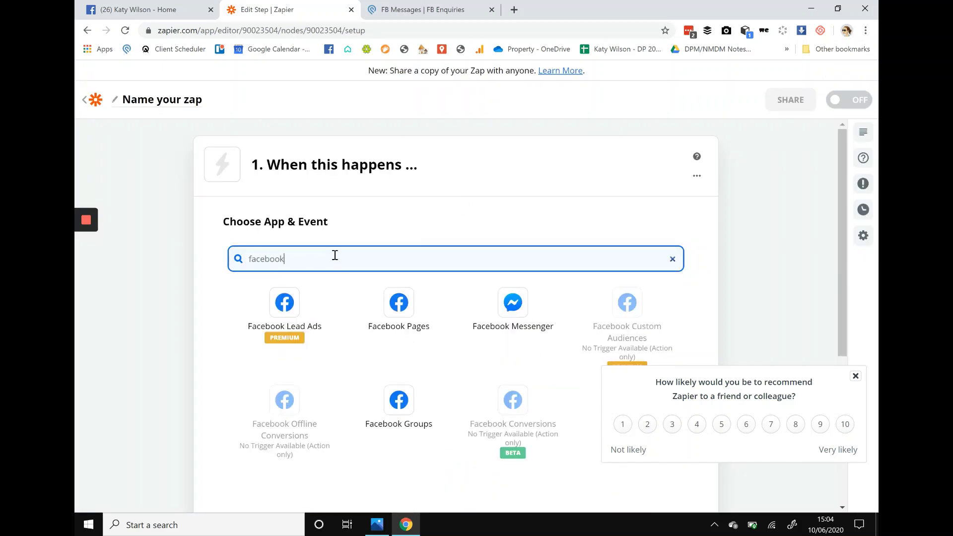
left_click(504, 311)
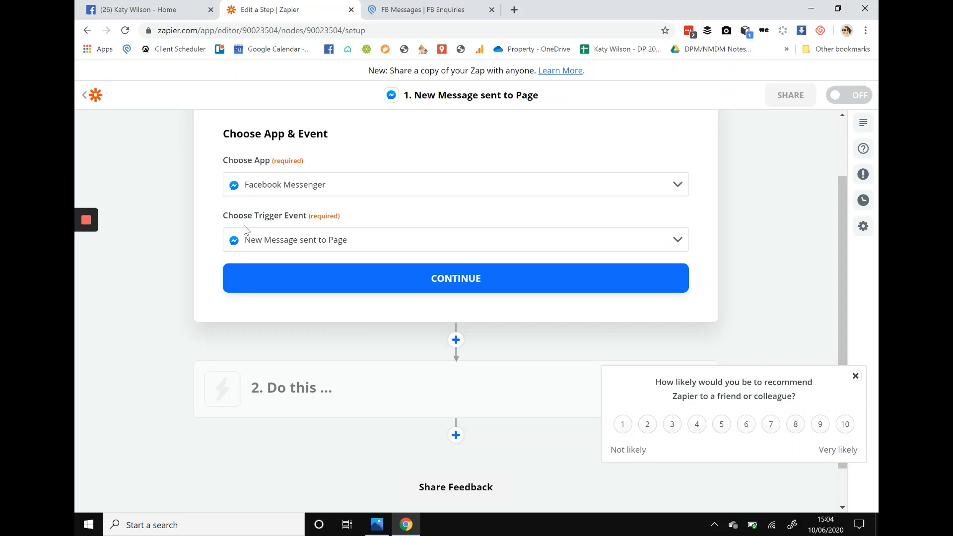
left_click(307, 241)
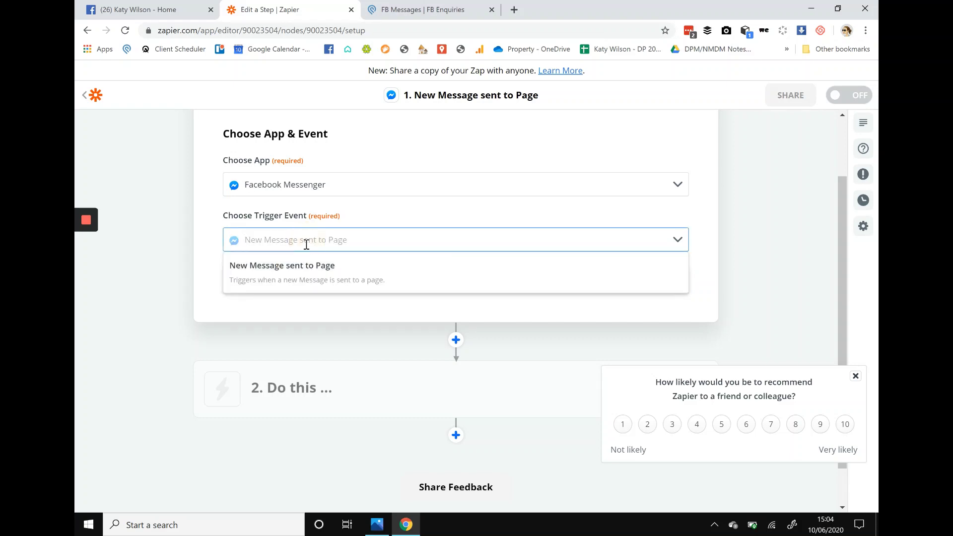
left_click(299, 272)
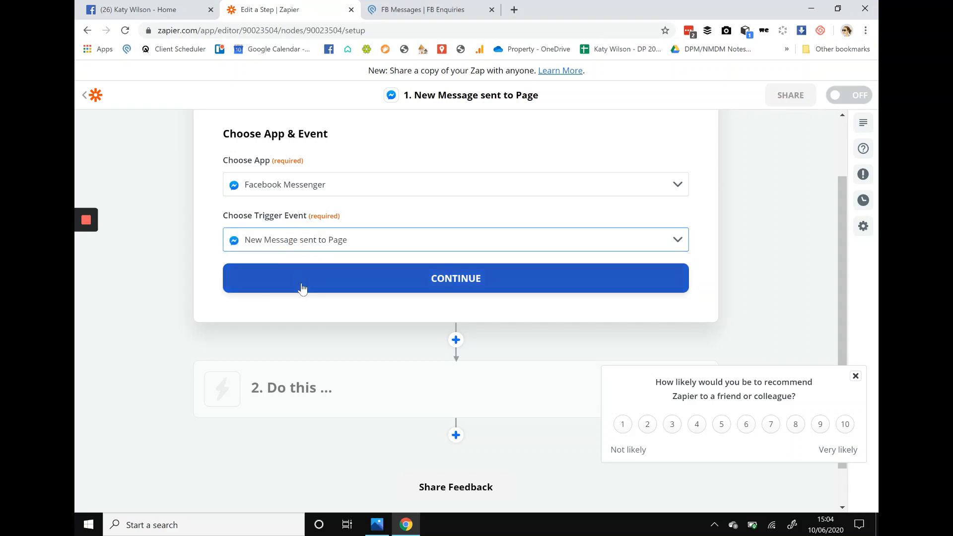
left_click(302, 288)
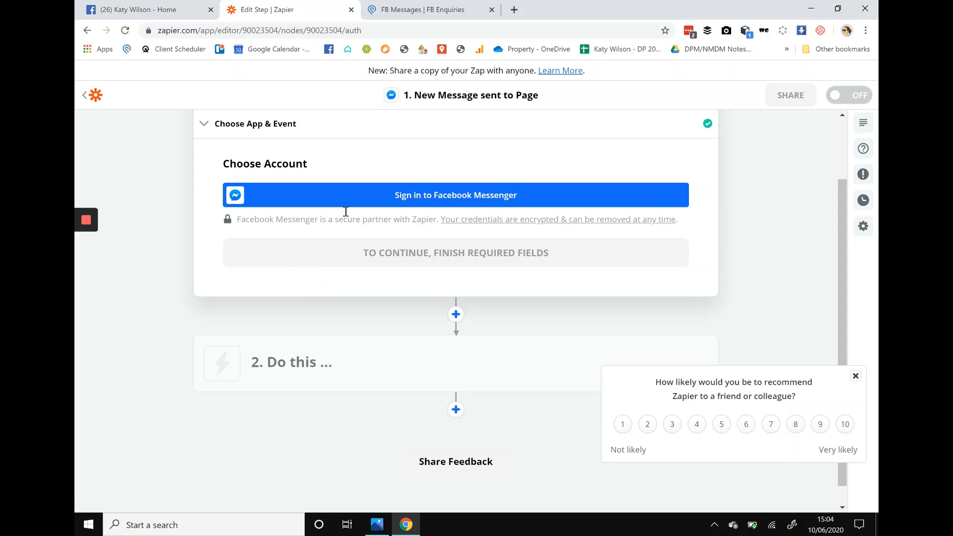
Step: Link the existing Facebook Messenger login and choose the Facebook page to watch
left_click(353, 198)
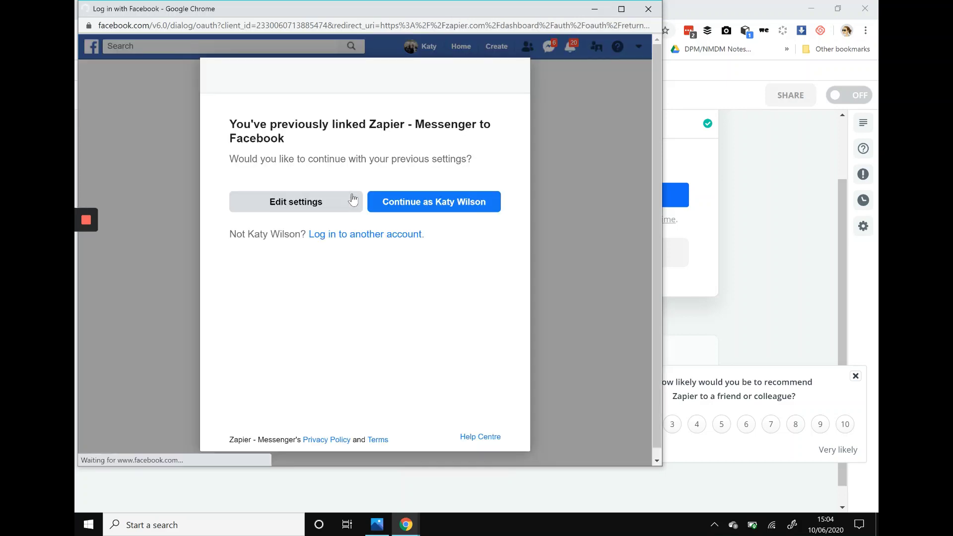
left_click(421, 196)
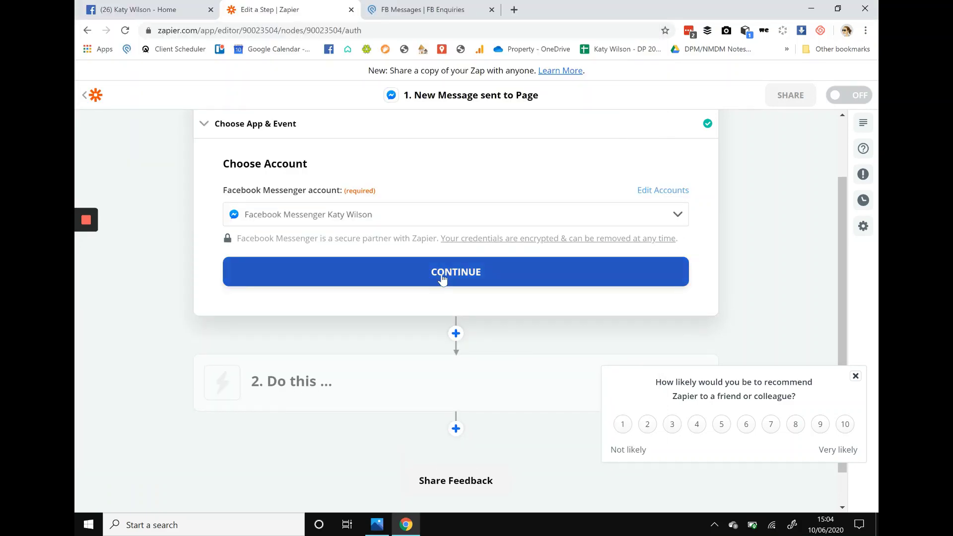
left_click(442, 275)
left_click(336, 239)
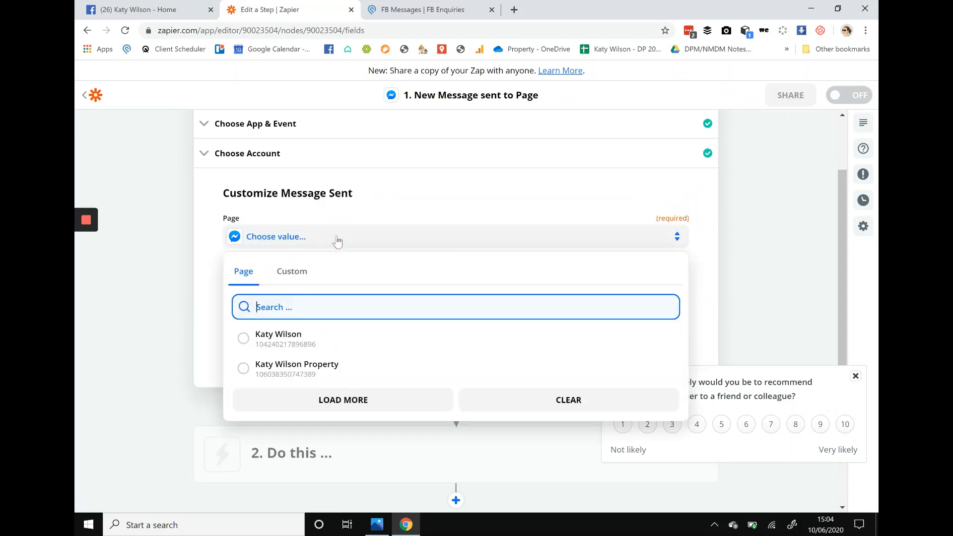
left_click(306, 347)
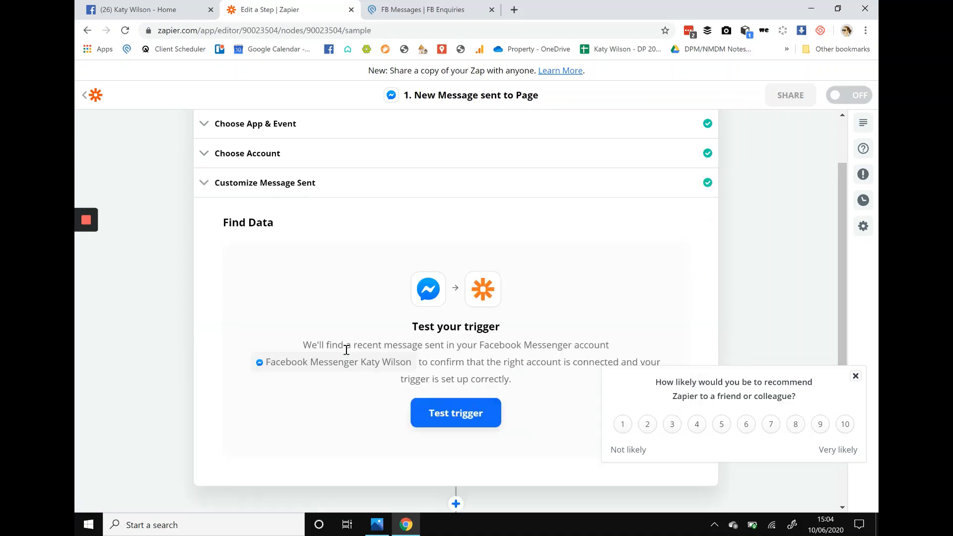
Step: Test the Messenger trigger and continue once a sample message is found
left_click(449, 415)
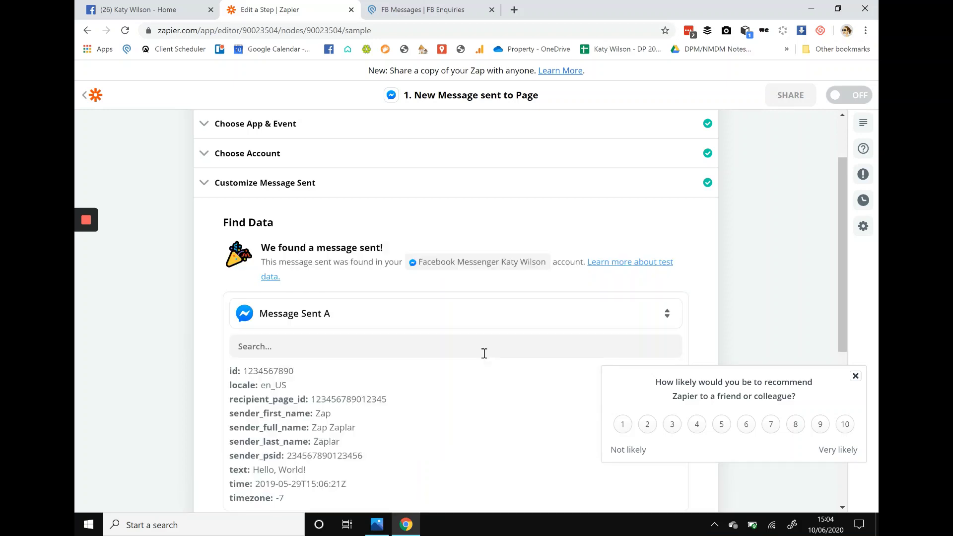
scroll(469, 283, "down", 5)
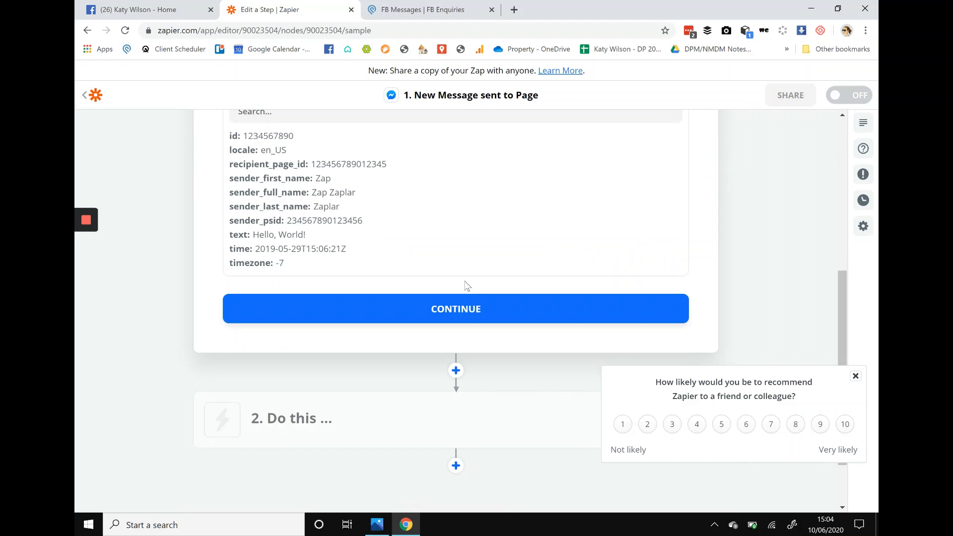
left_click(457, 317)
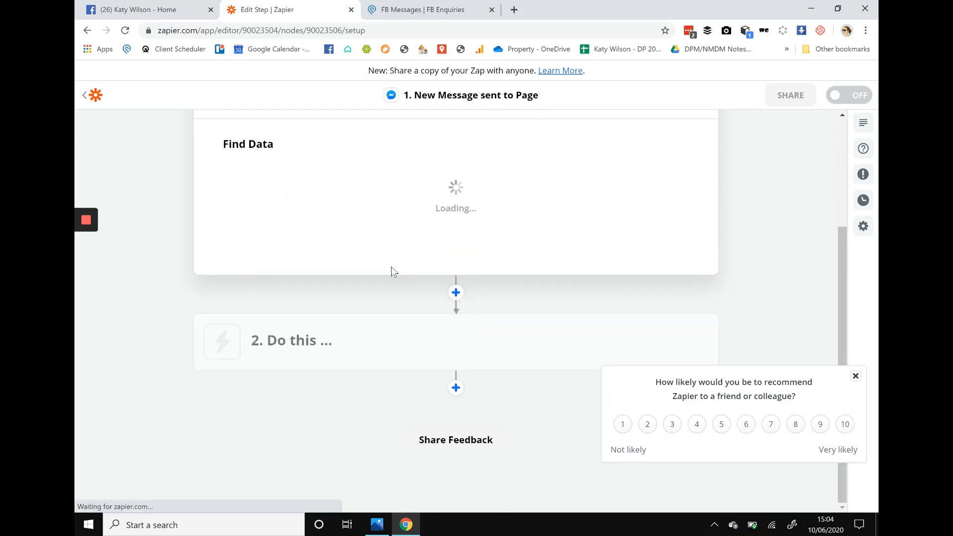
Step: Set the action to Podio's Create Item using the connected Podio account
left_click(285, 266)
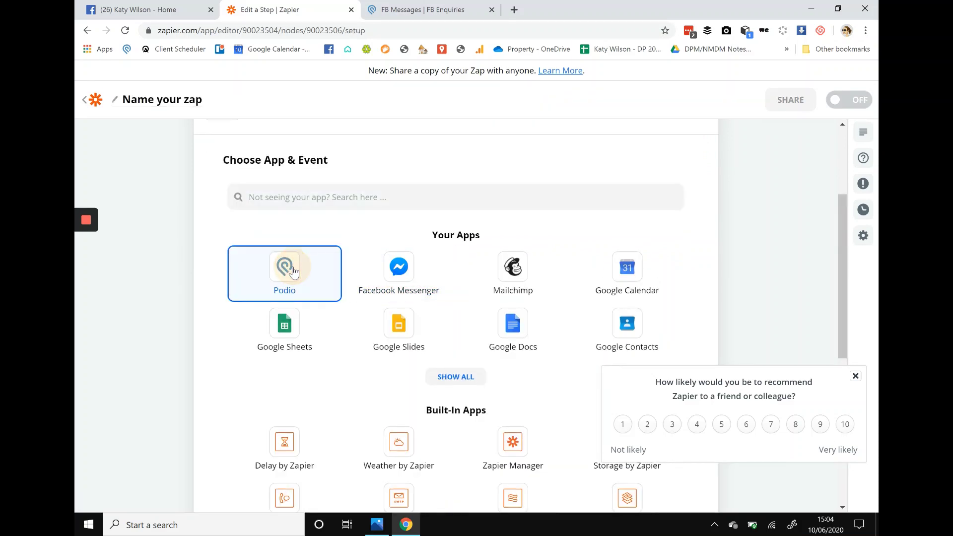
left_click(292, 290)
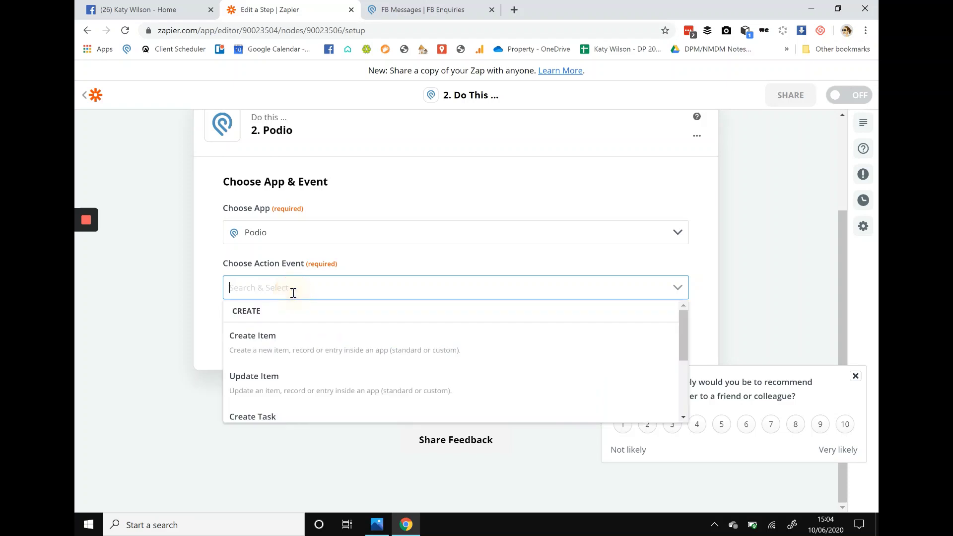
left_click(290, 342)
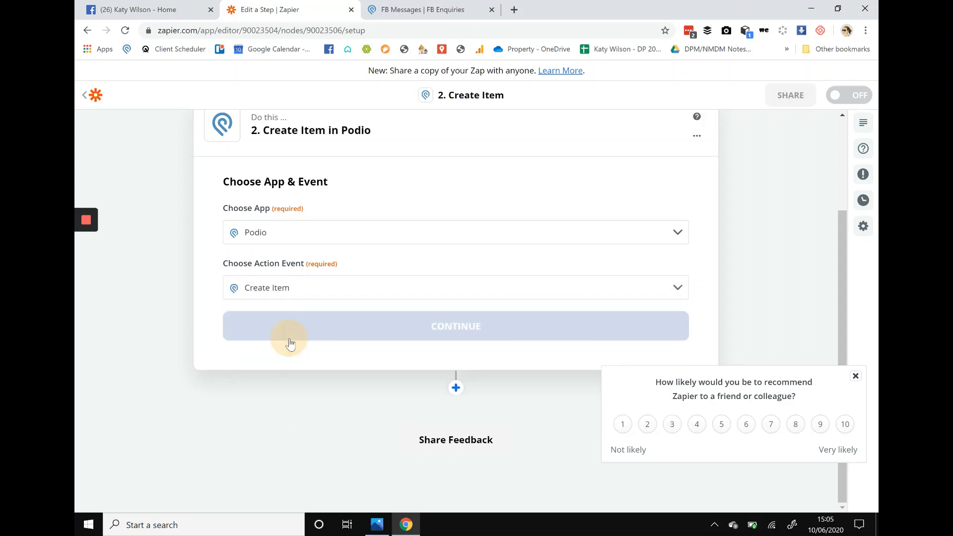
left_click(319, 336)
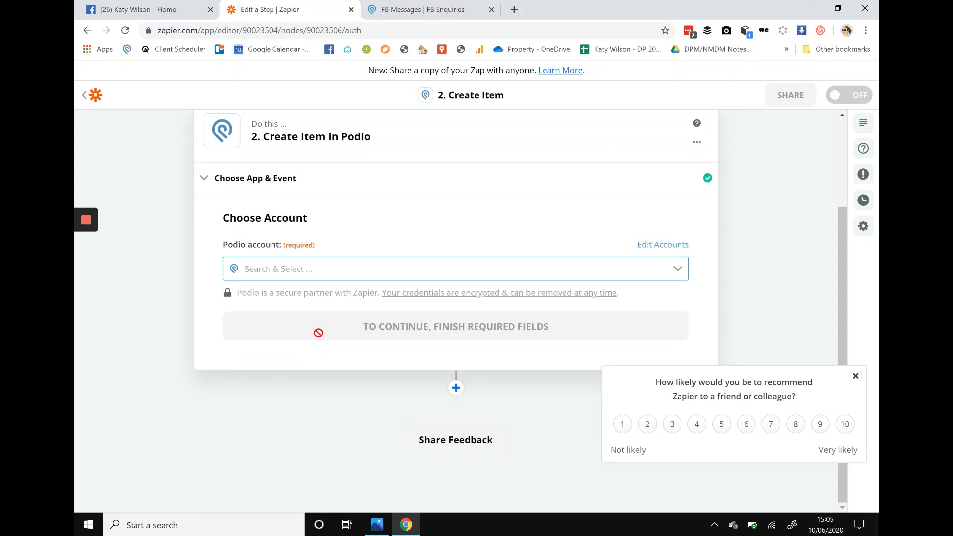
left_click(315, 268)
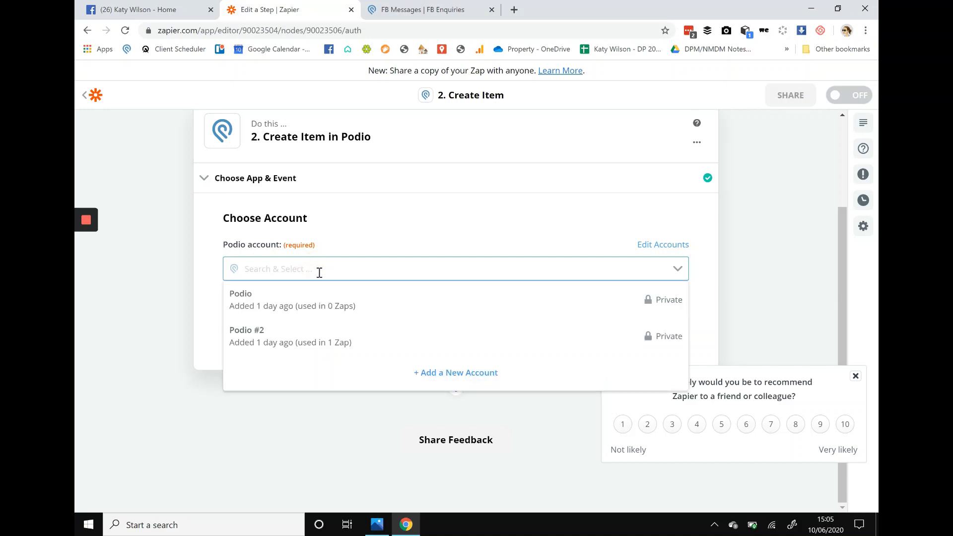
left_click(303, 311)
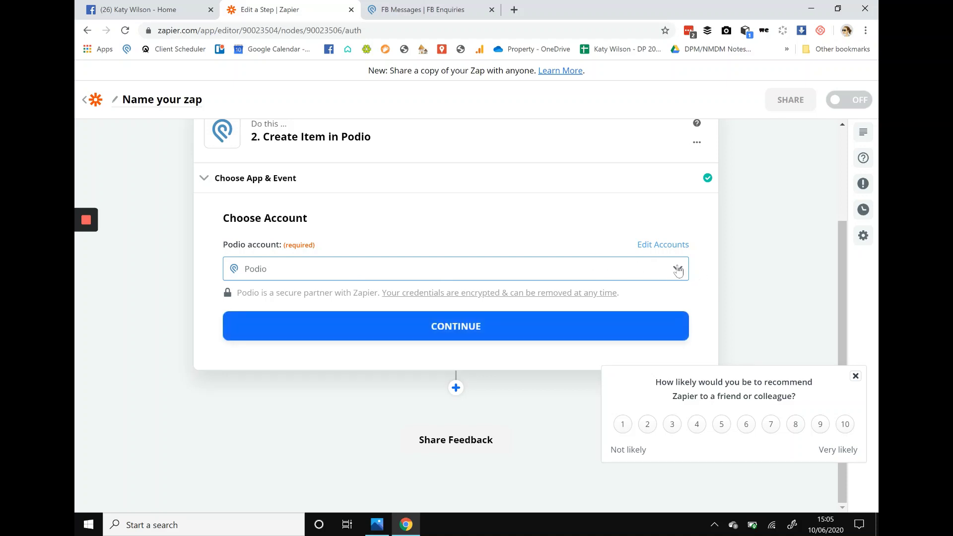
left_click(554, 328)
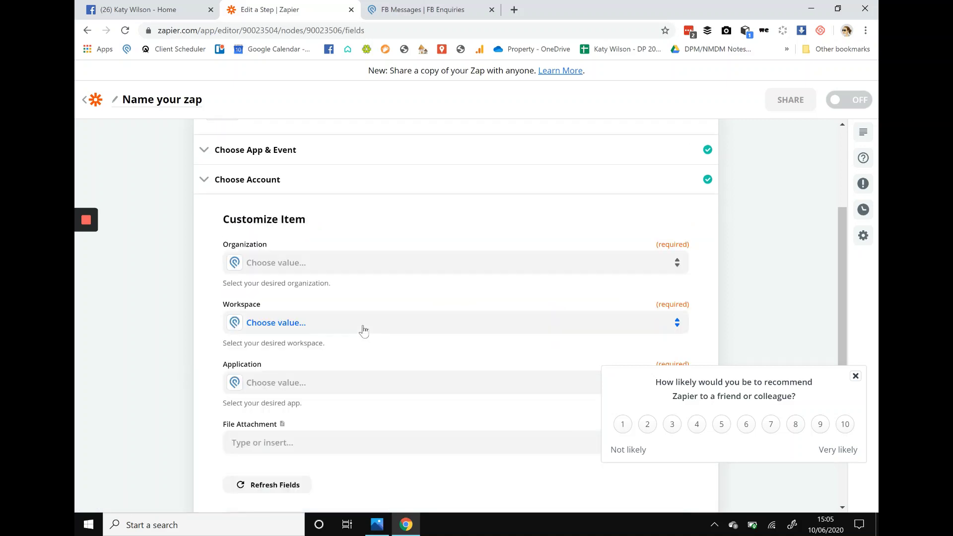
Step: Try the Organization and Workspace choices, then go back to account selection
left_click(285, 270)
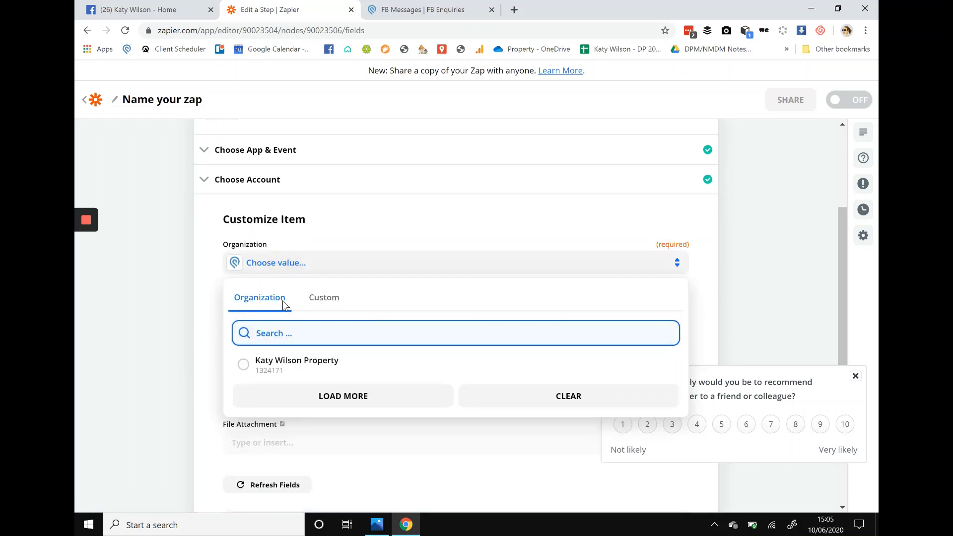
left_click(246, 364)
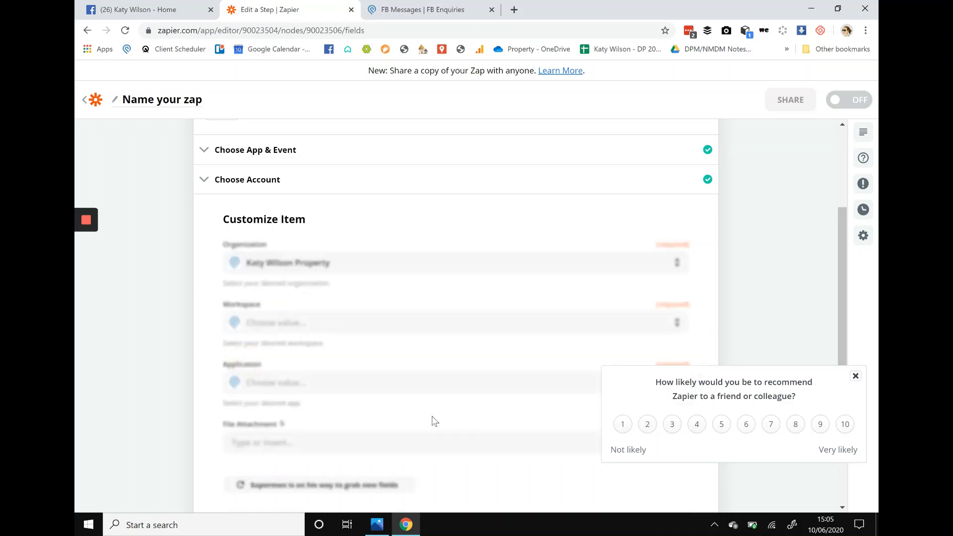
left_click(322, 328)
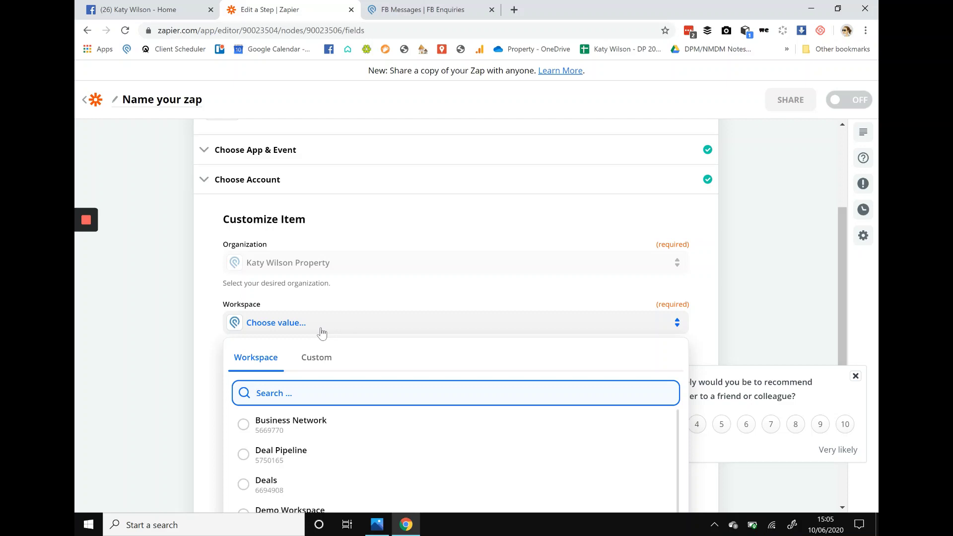
left_click(343, 272)
left_click(341, 271)
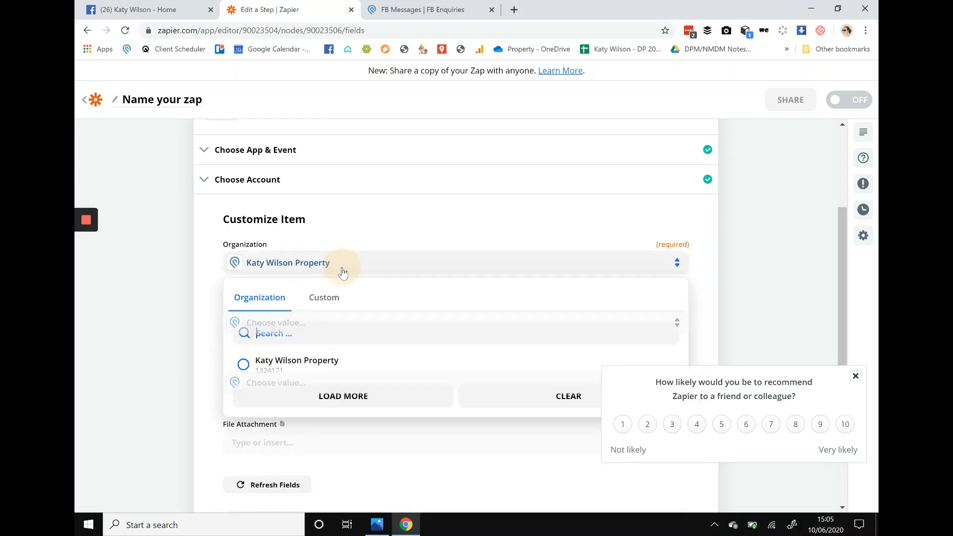
left_click(327, 301)
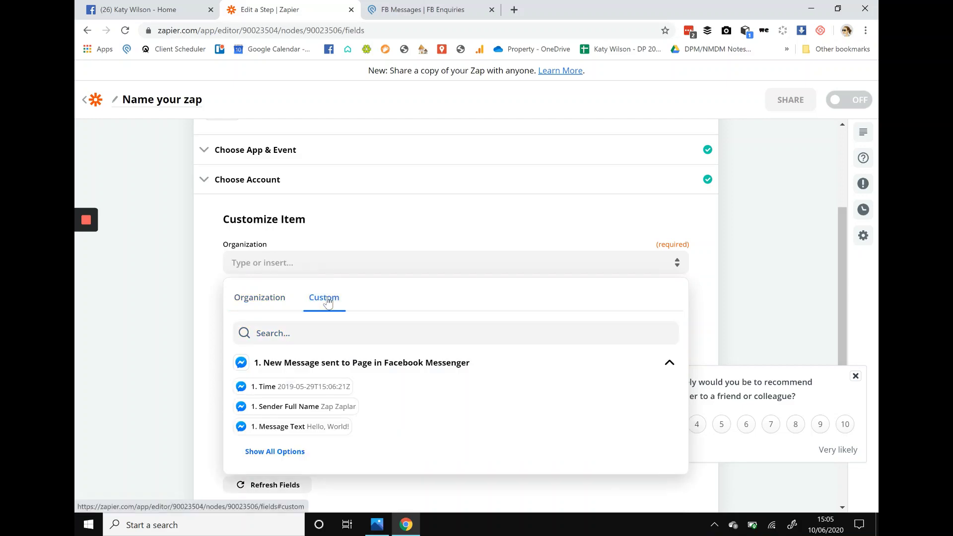
left_click(277, 298)
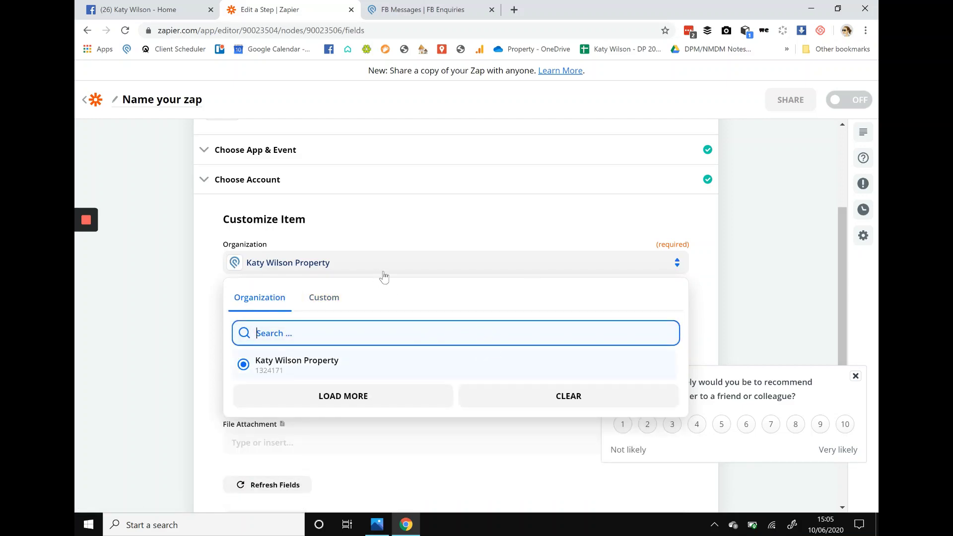
left_click(618, 219)
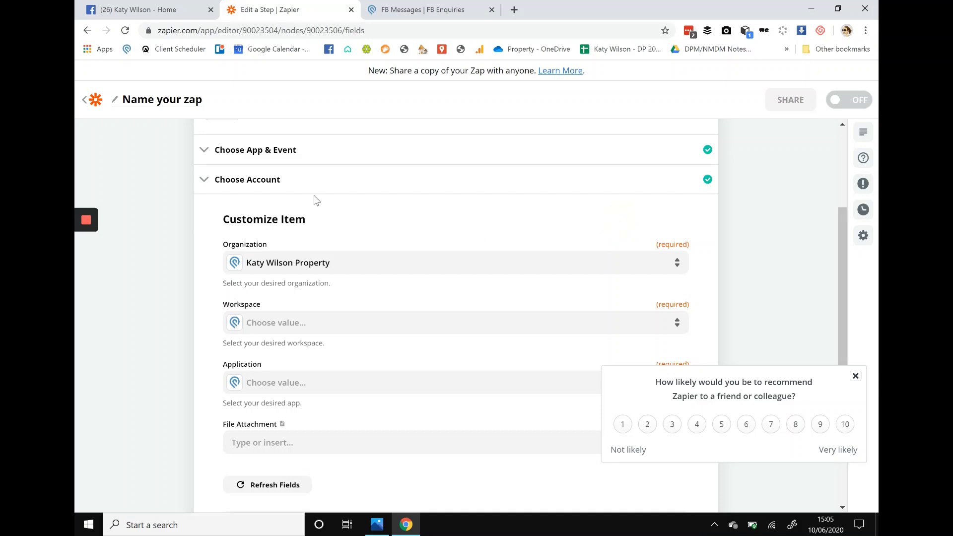
left_click(361, 257)
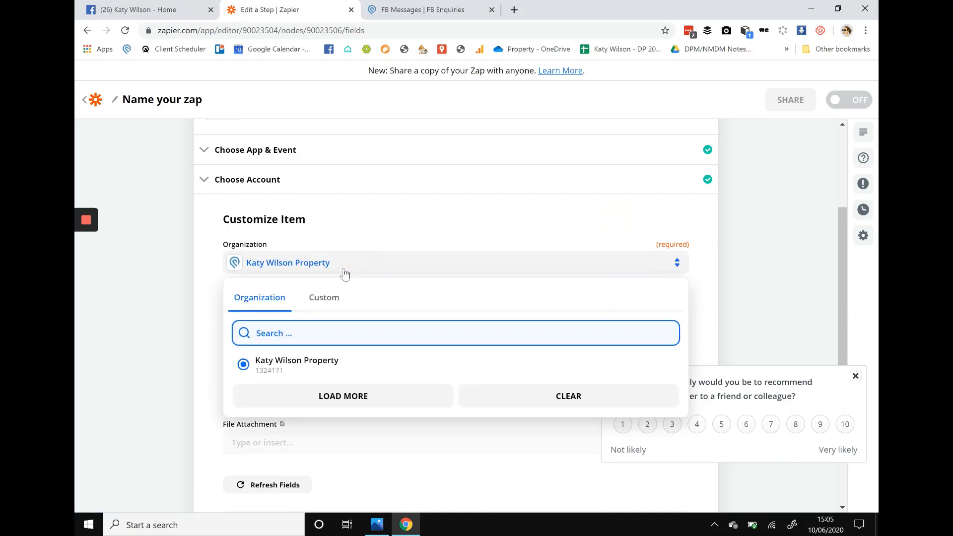
left_click(544, 395)
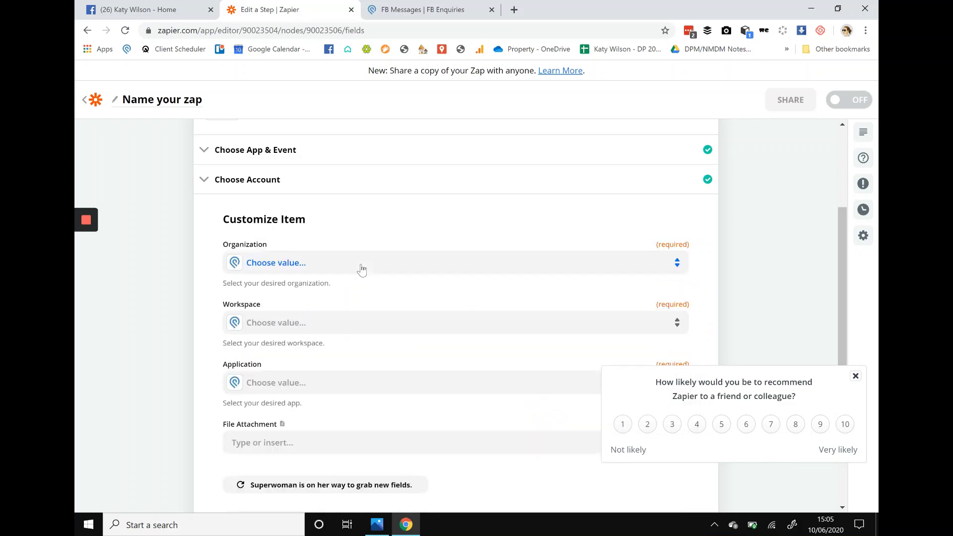
left_click(362, 268)
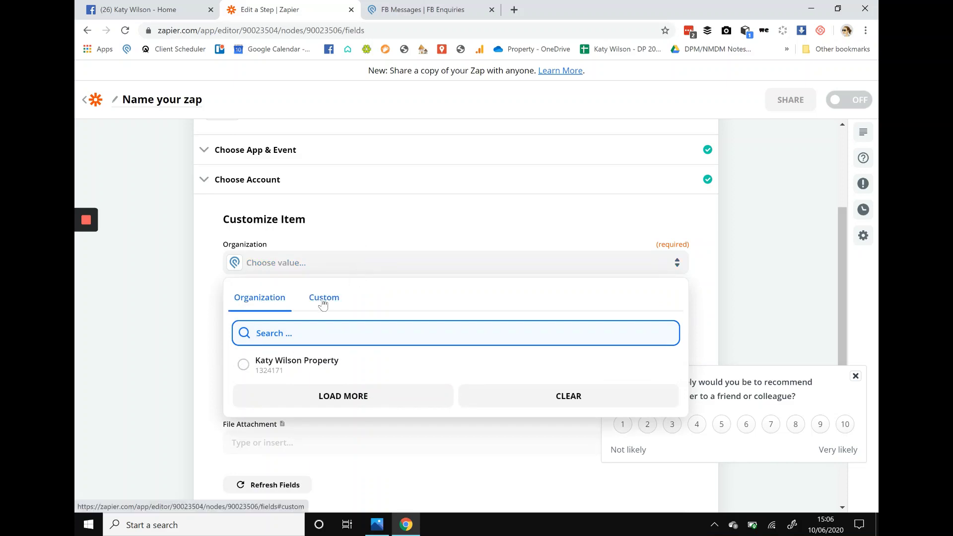
left_click(212, 181)
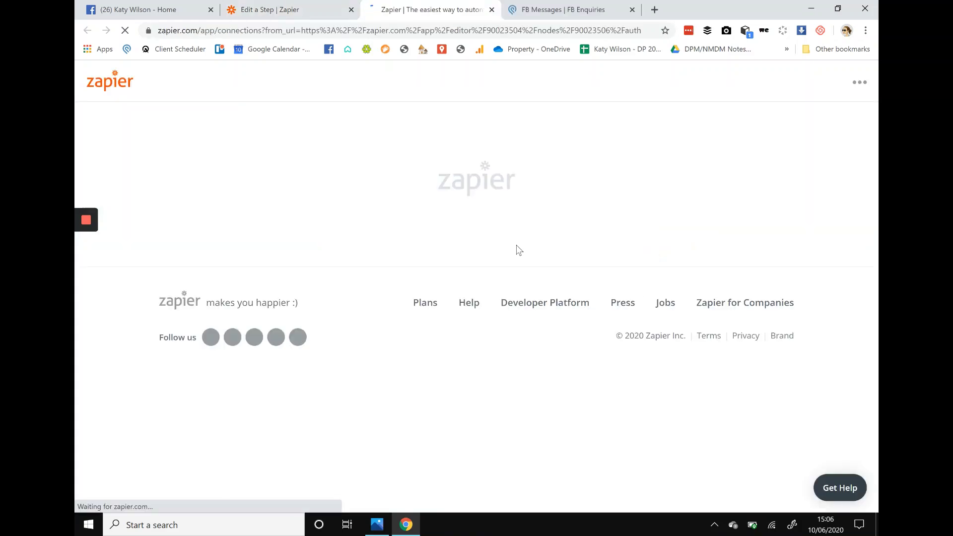
Step: Add a new Podio connection from Zapier's My Apps connections page
left_click(568, 11)
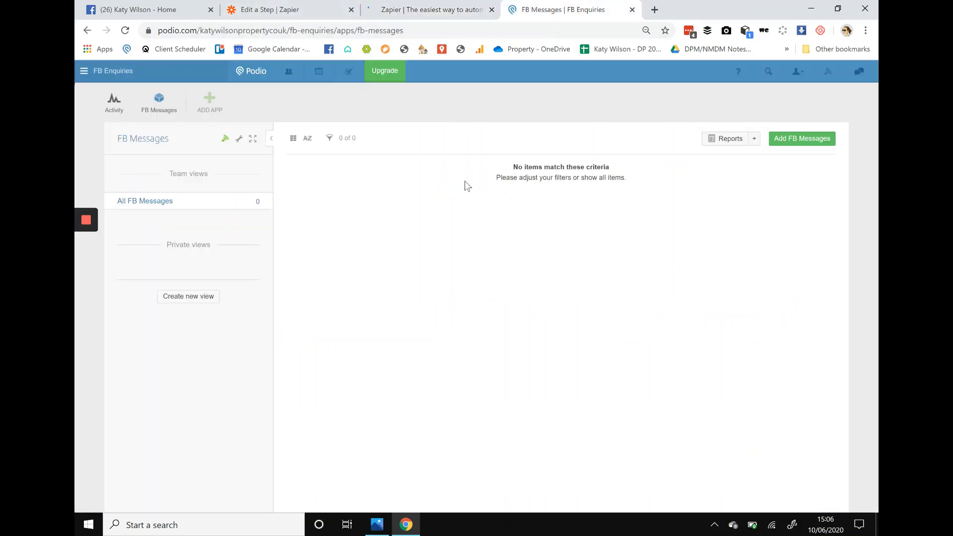
left_click(427, 11)
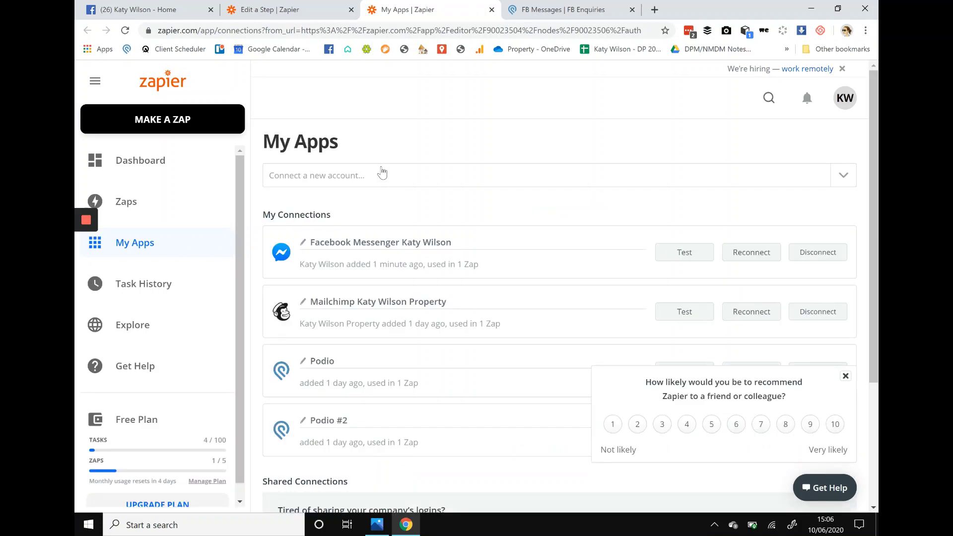
left_click(365, 176)
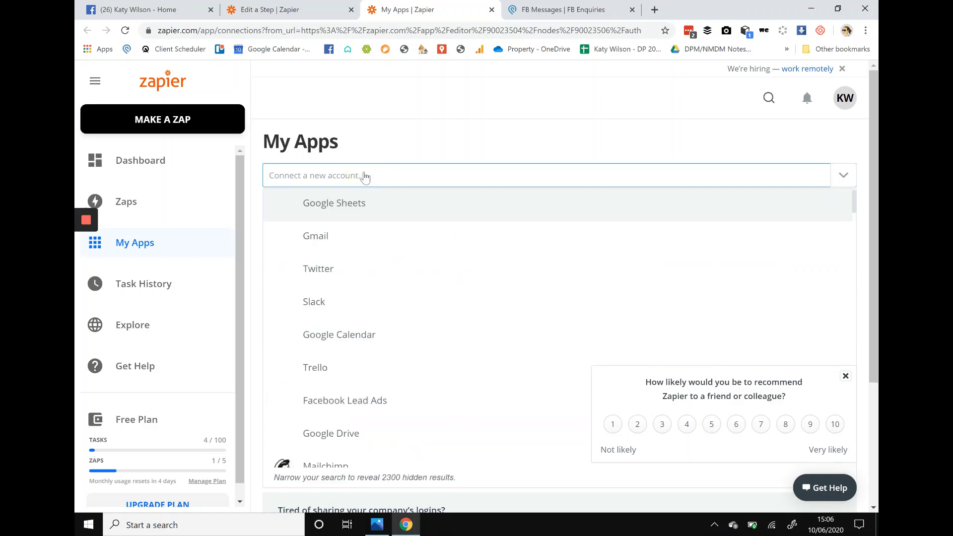
type("podio")
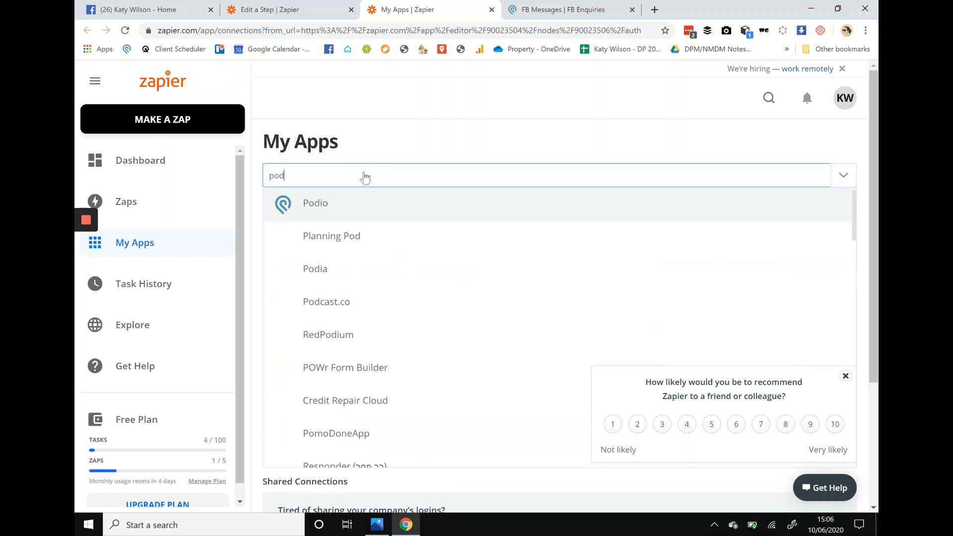
left_click(342, 210)
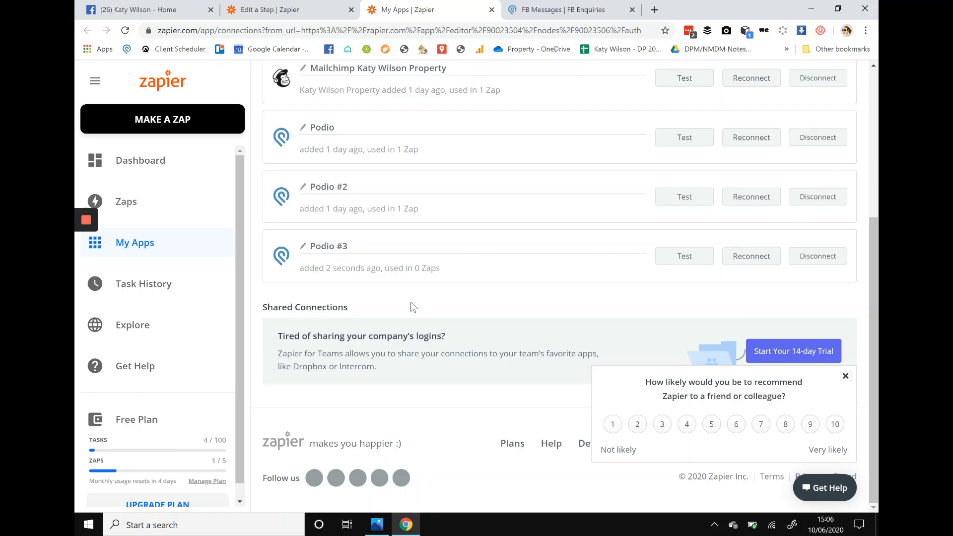
scroll(410, 301, "up", 1)
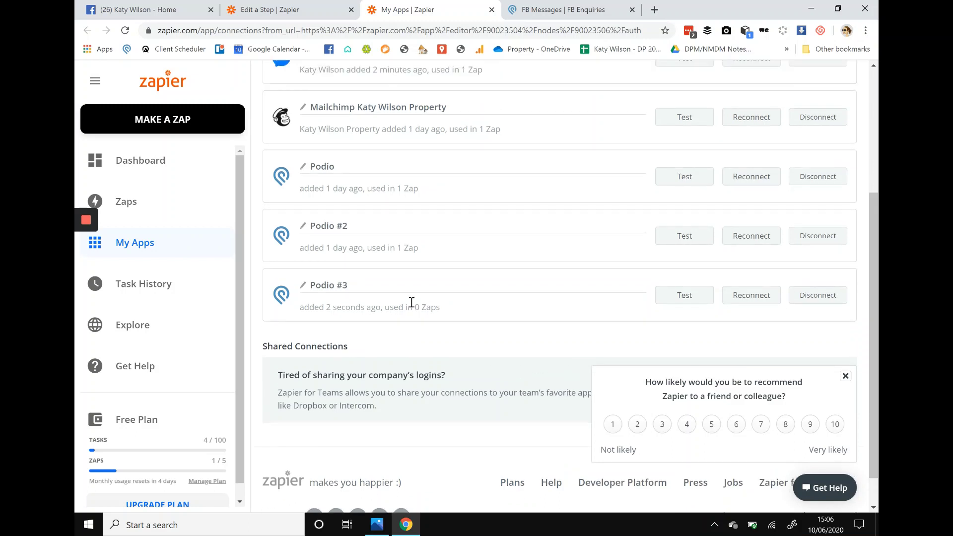
scroll(411, 301, "up", 2)
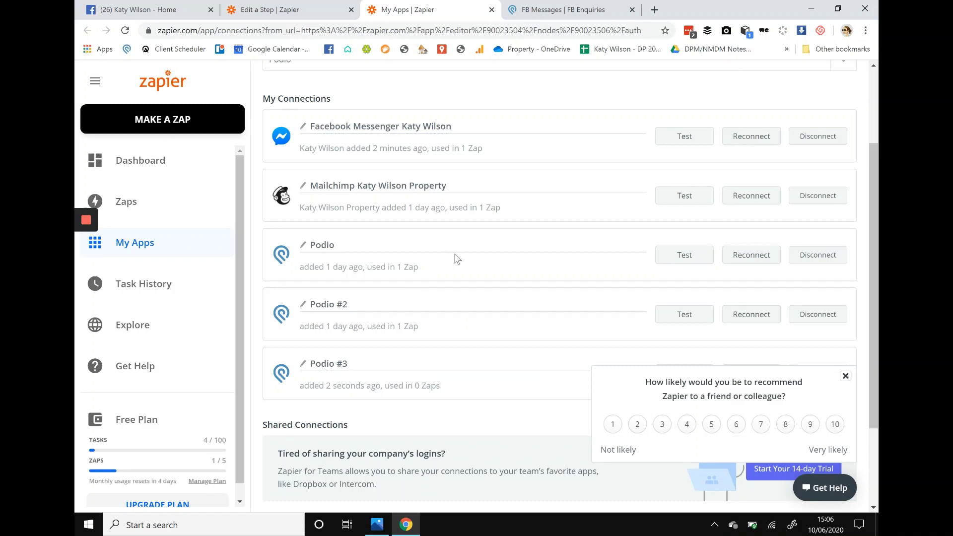
scroll(453, 258, "down", 1)
Step: Switch the zap's Podio step to the newly connected Podio #4 account
left_click(271, 10)
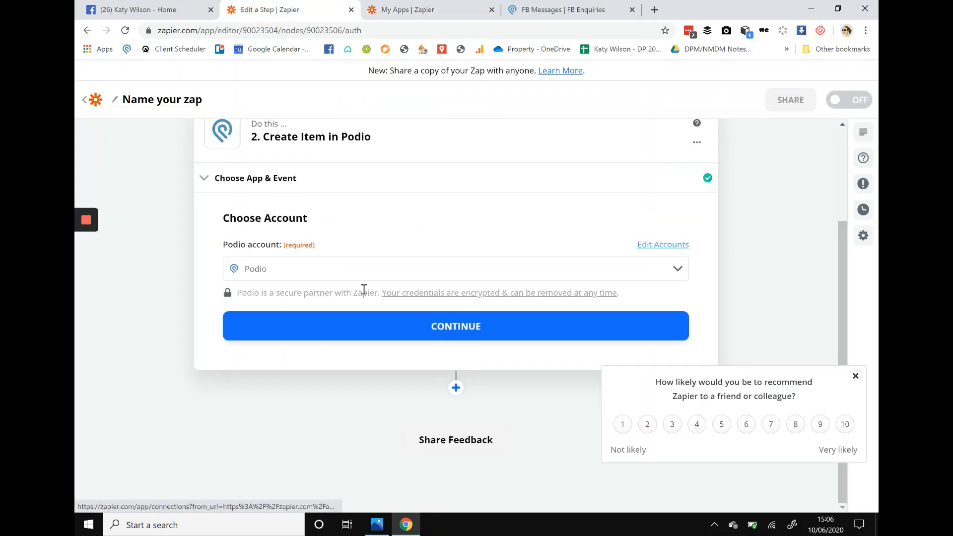
left_click(677, 273)
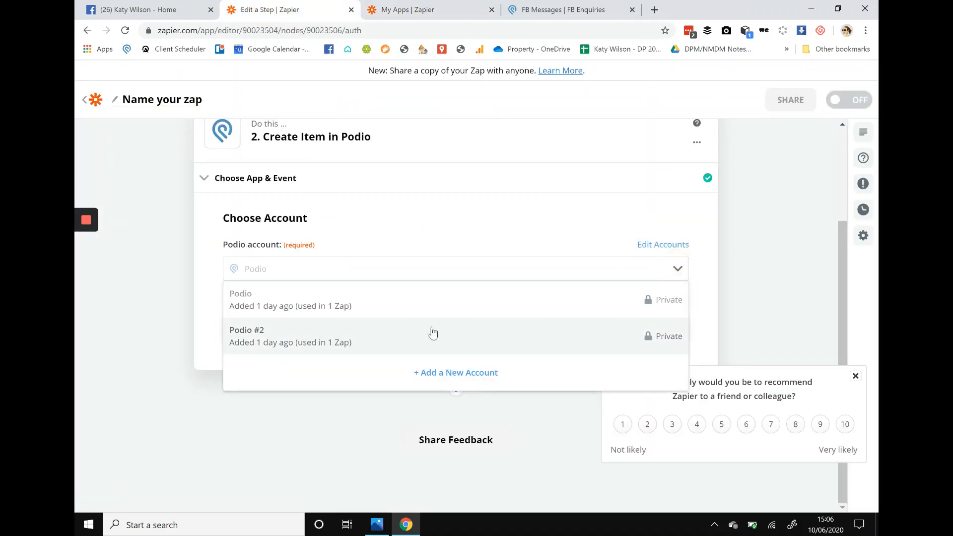
left_click(463, 379)
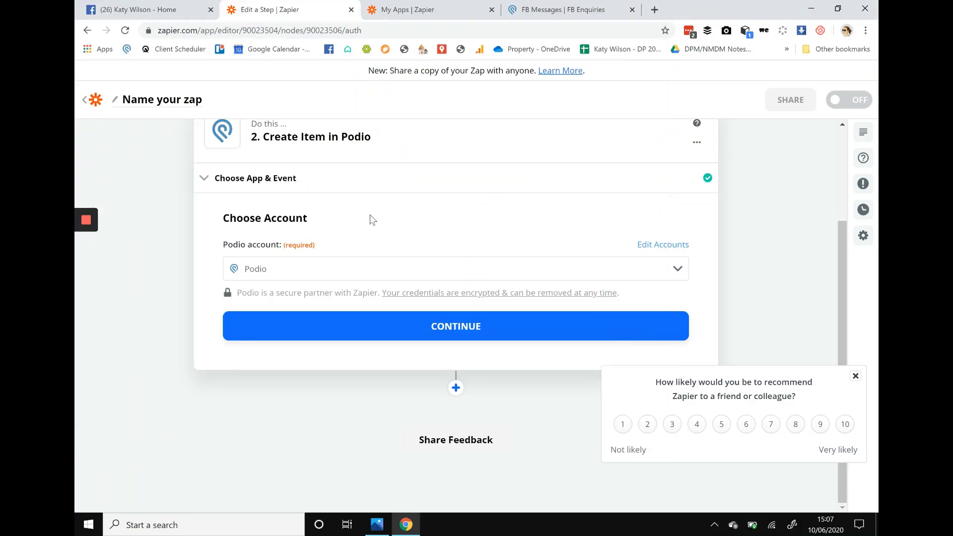
left_click(391, 336)
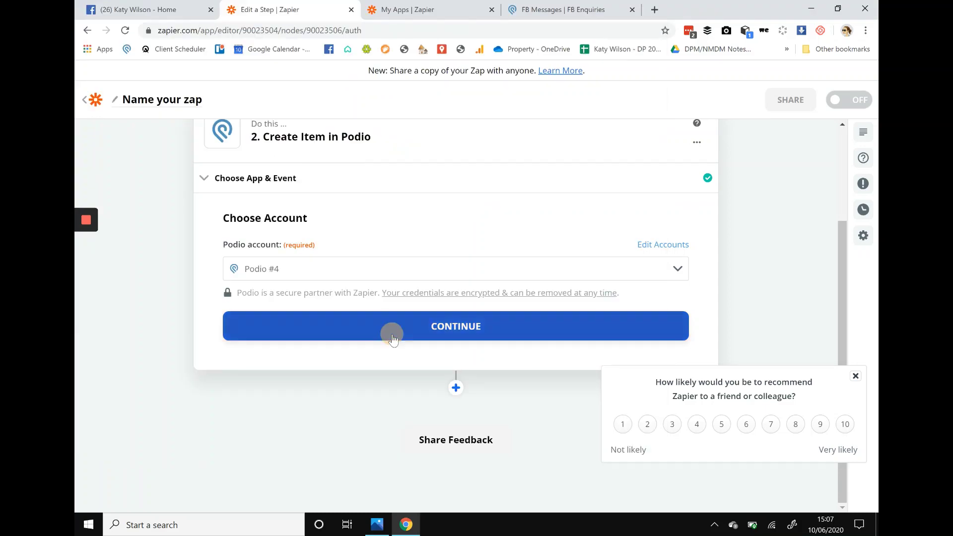
Step: Target the property business organization, FB Enquiries workspace and FB Messages application
left_click(368, 276)
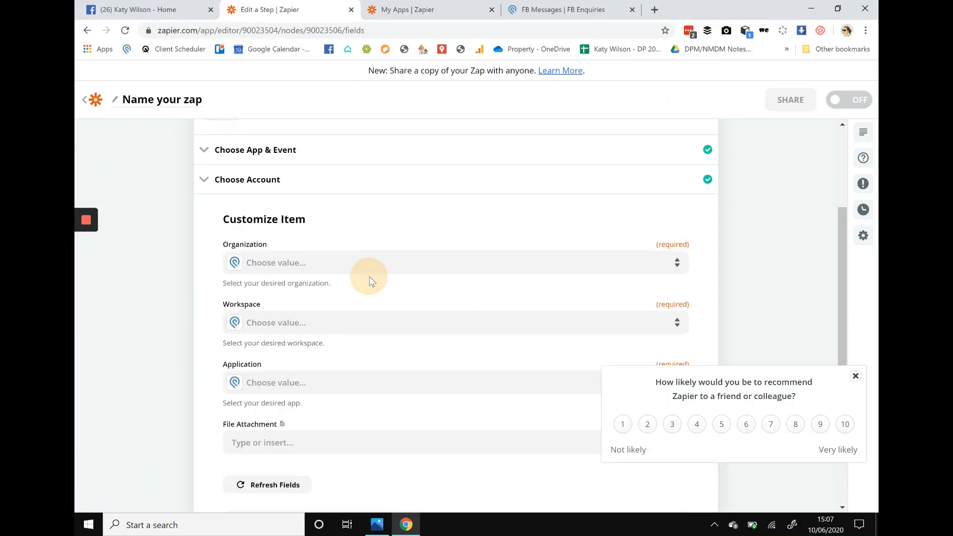
left_click(375, 263)
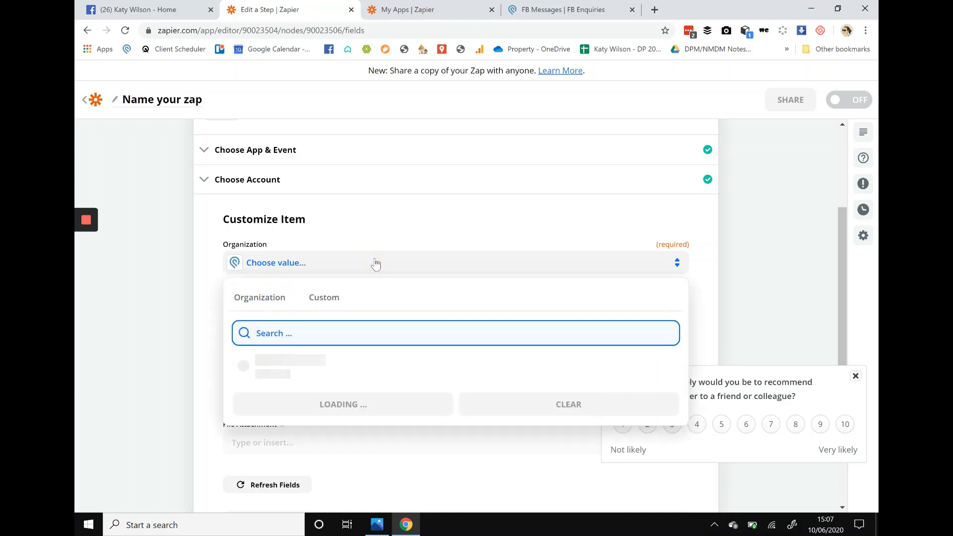
left_click(353, 366)
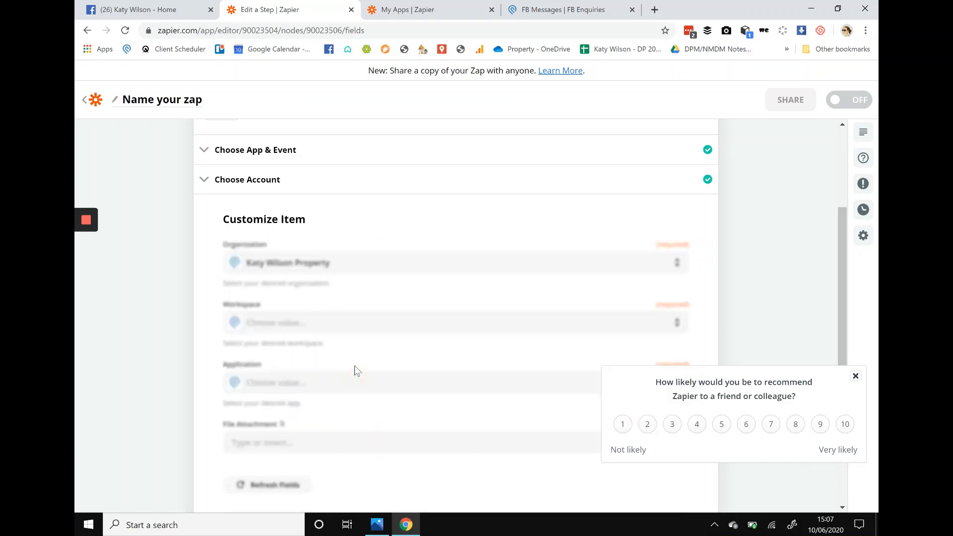
left_click(314, 325)
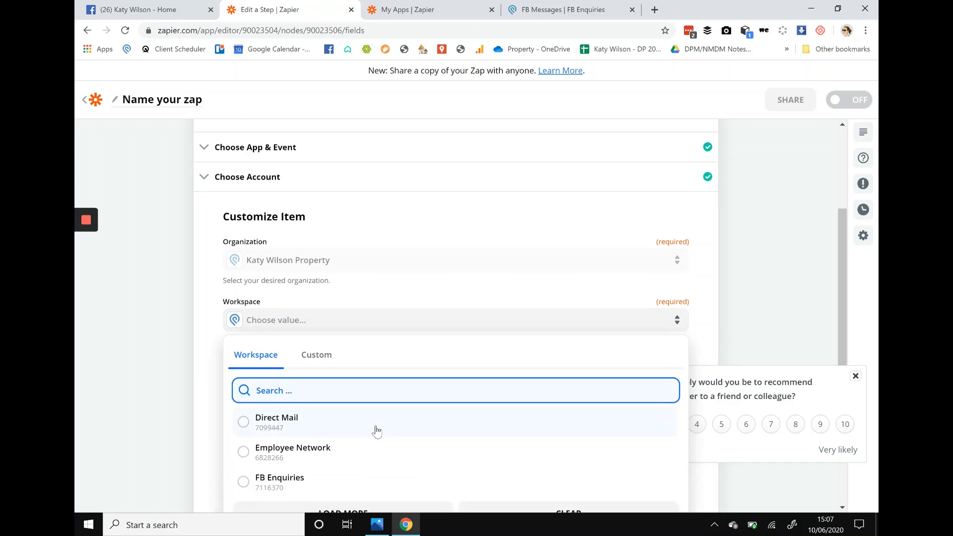
scroll(377, 426, "down", 2)
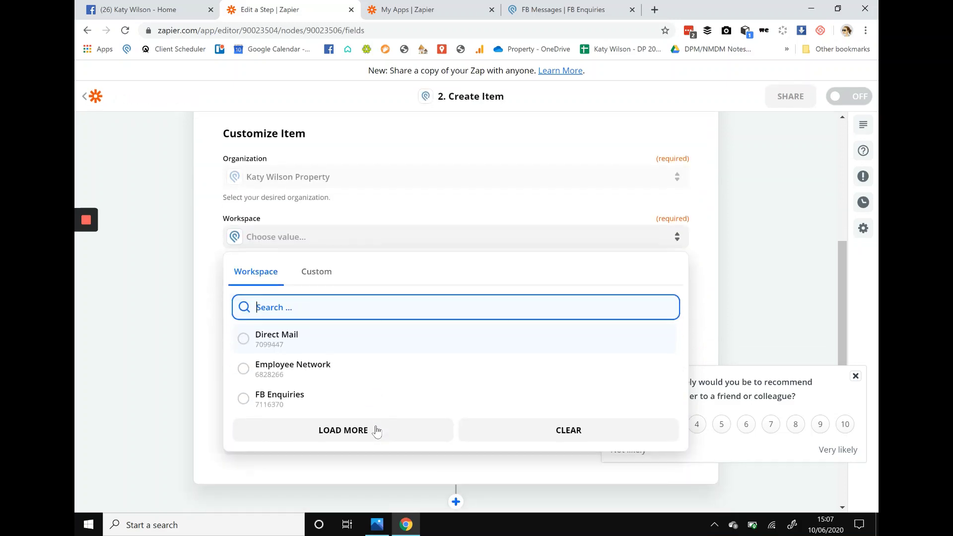
left_click(297, 403)
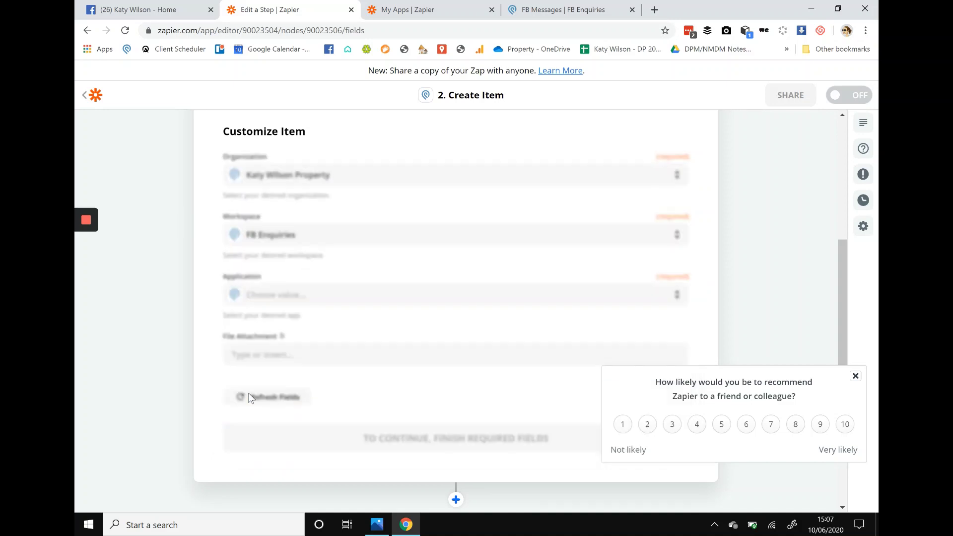
left_click(332, 296)
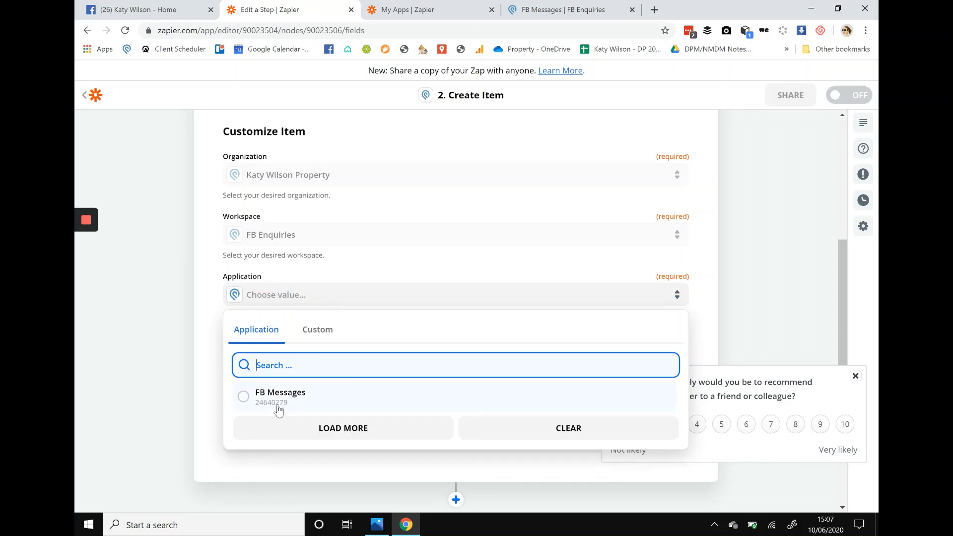
left_click(278, 402)
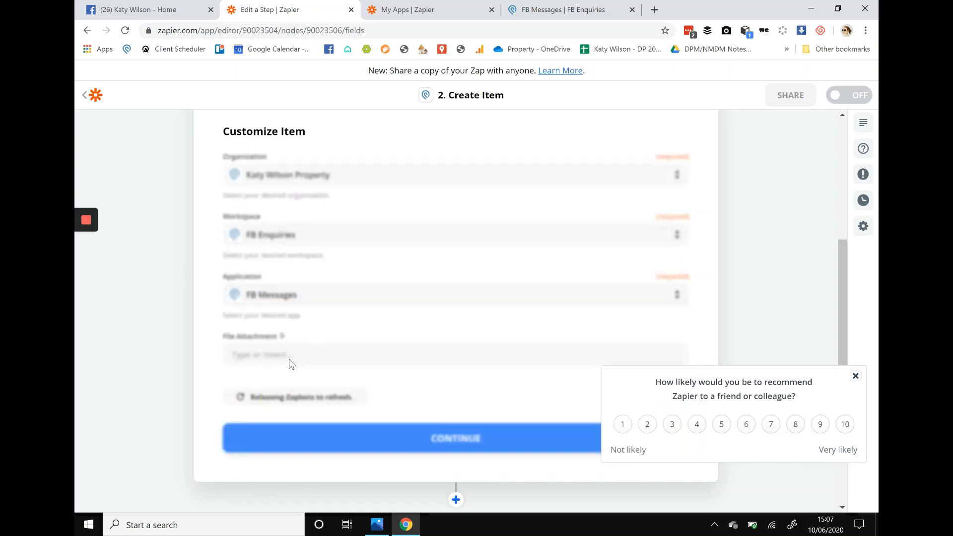
Step: Map Sender Full Name into Name and Message Text into Message, then continue
scroll(325, 350, "down", 2)
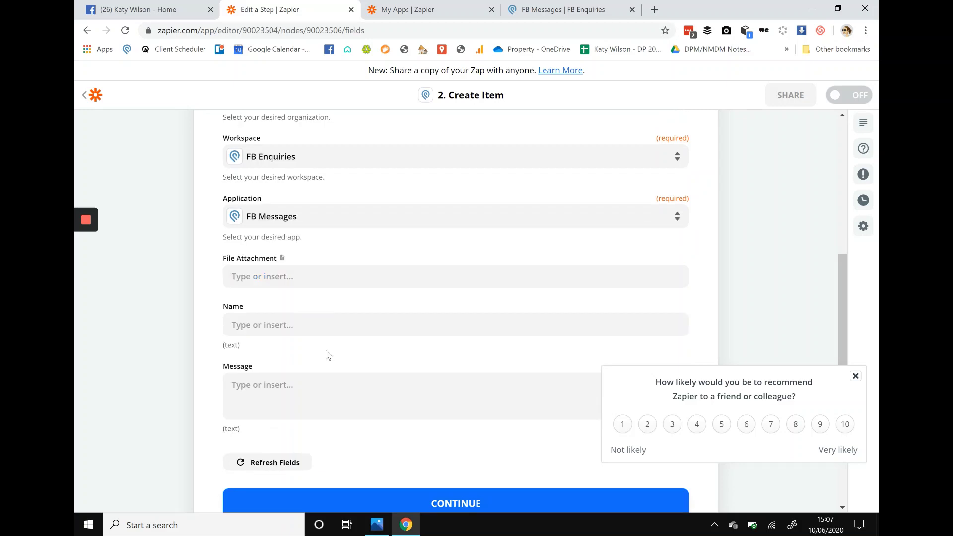
left_click(272, 323)
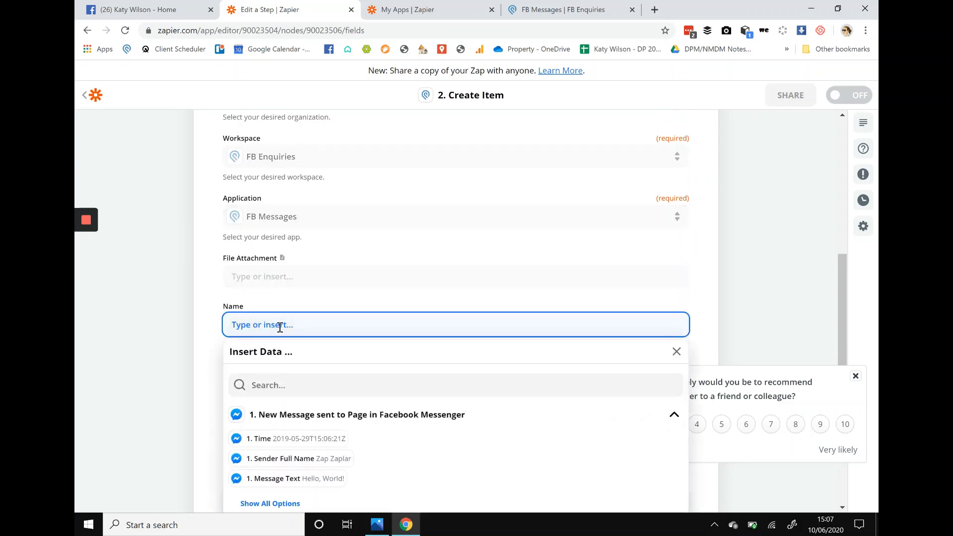
left_click(292, 458)
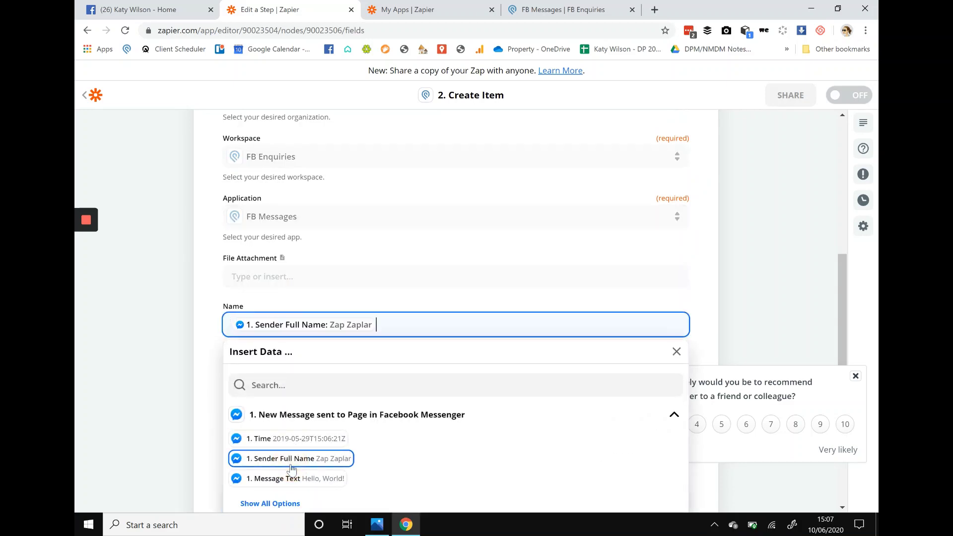
left_click(208, 293)
left_click(261, 399)
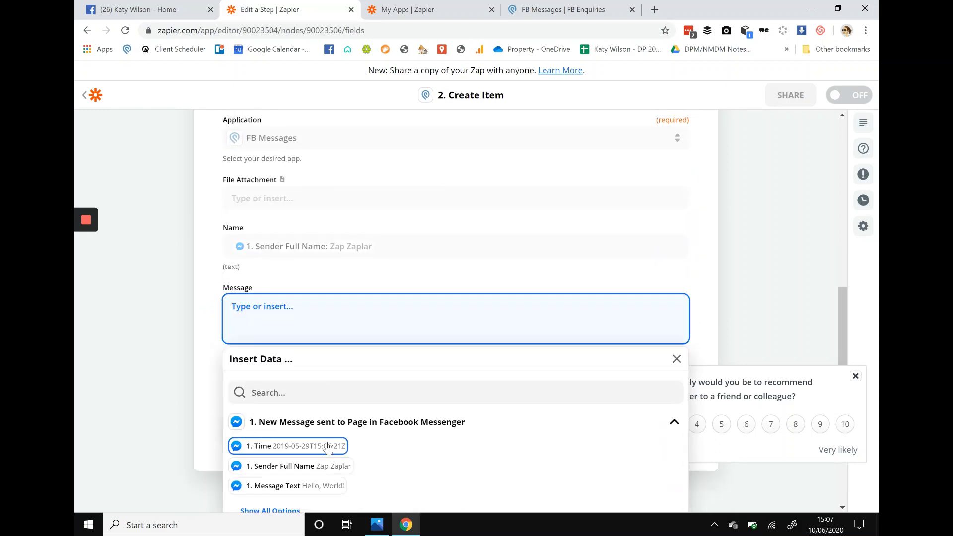
left_click(317, 485)
left_click(191, 348)
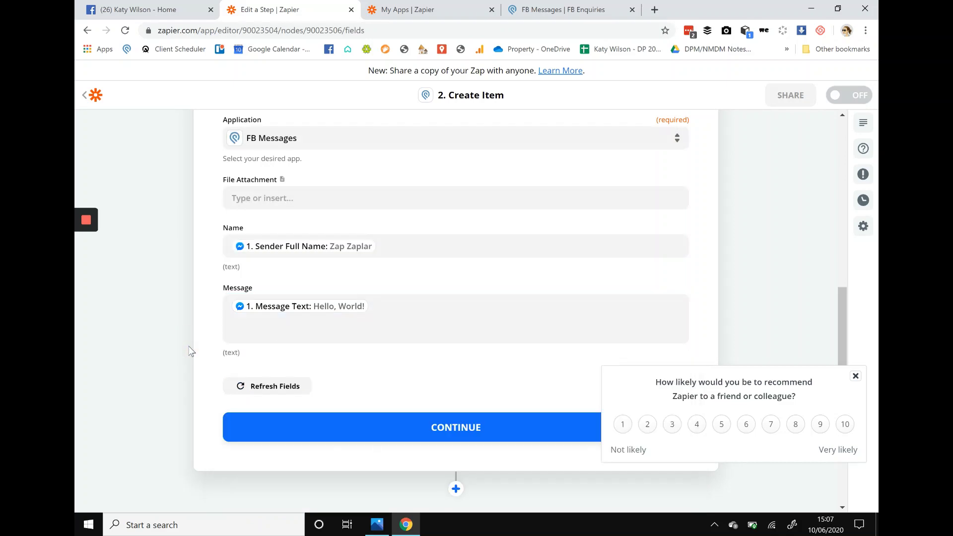
scroll(417, 349, "down", 2)
left_click(485, 347)
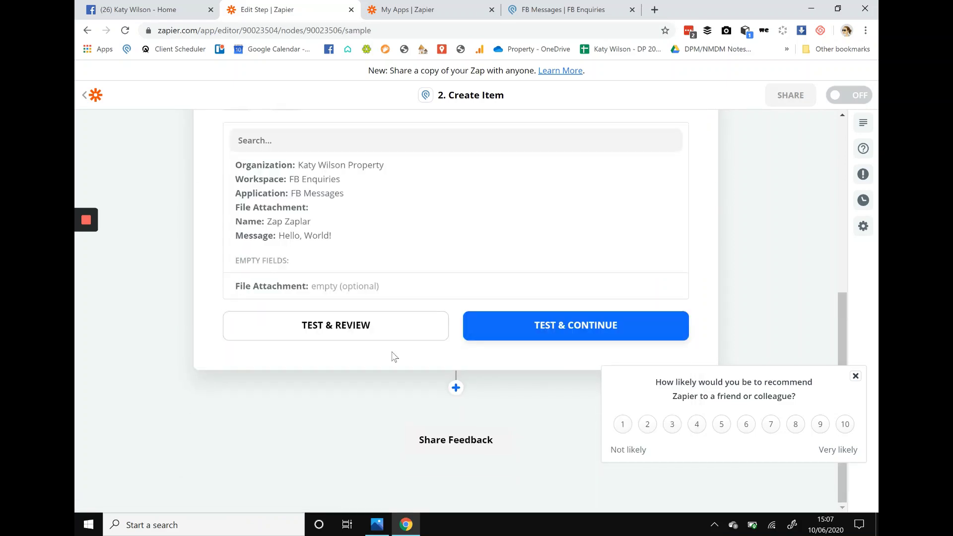
Step: Send a test item to Podio, finish editing, and turn the zap on
left_click(550, 330)
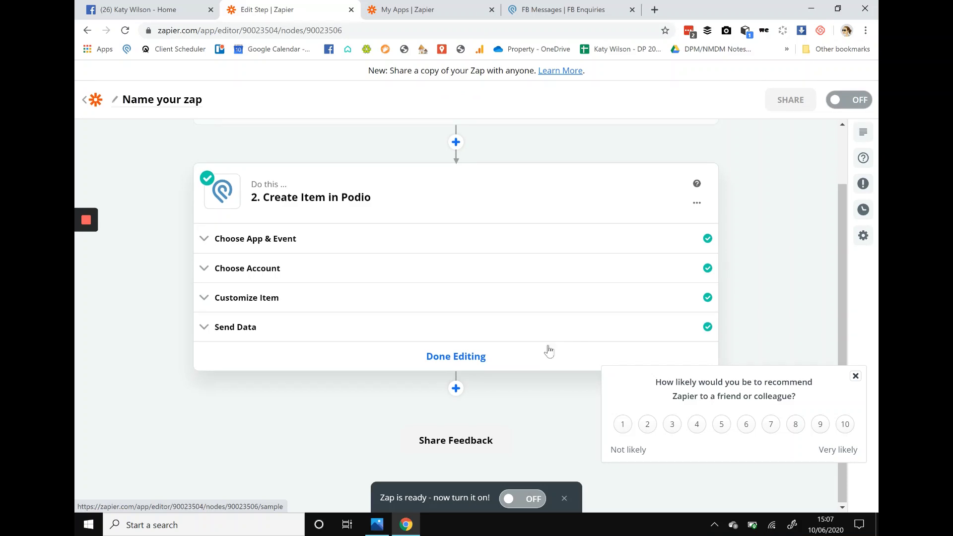
left_click(466, 356)
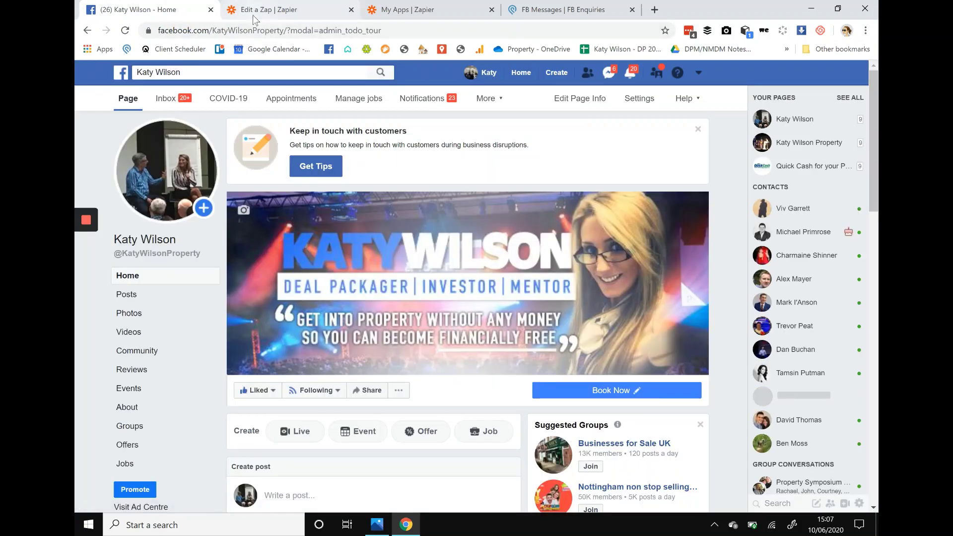
left_click(258, 11)
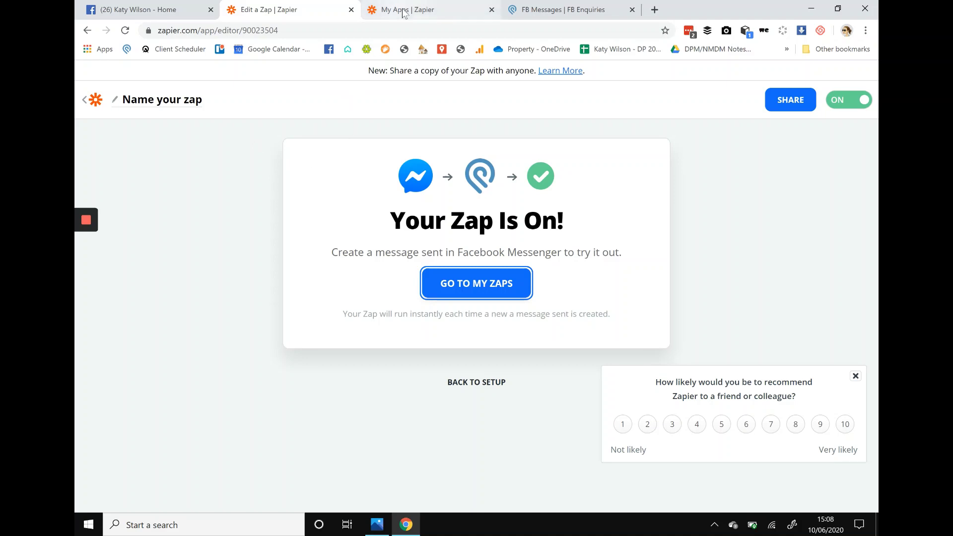
Step: Bring Picture1.jpg, the Messenger-to-Podio workflow diagram, back to the front in Photos
left_click(377, 524)
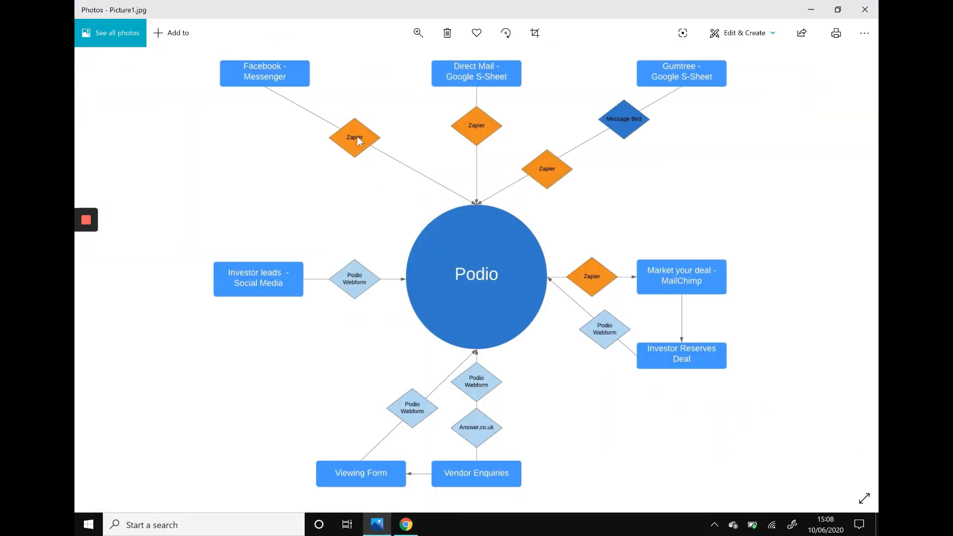